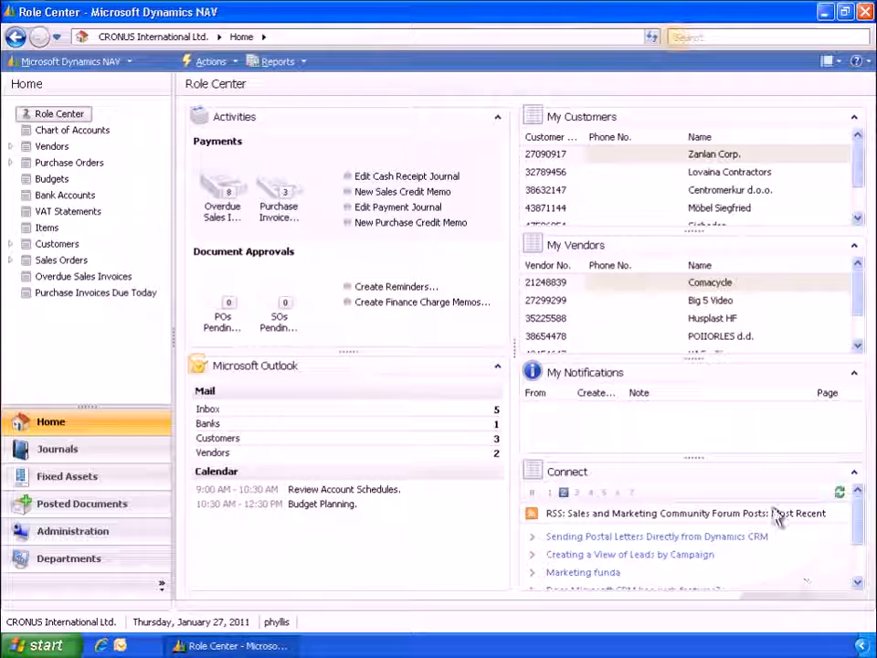
Step: Search for Payment Terms and open the setup page under Financial Management/Payables
left_click(677, 38)
type("Payment Terms")
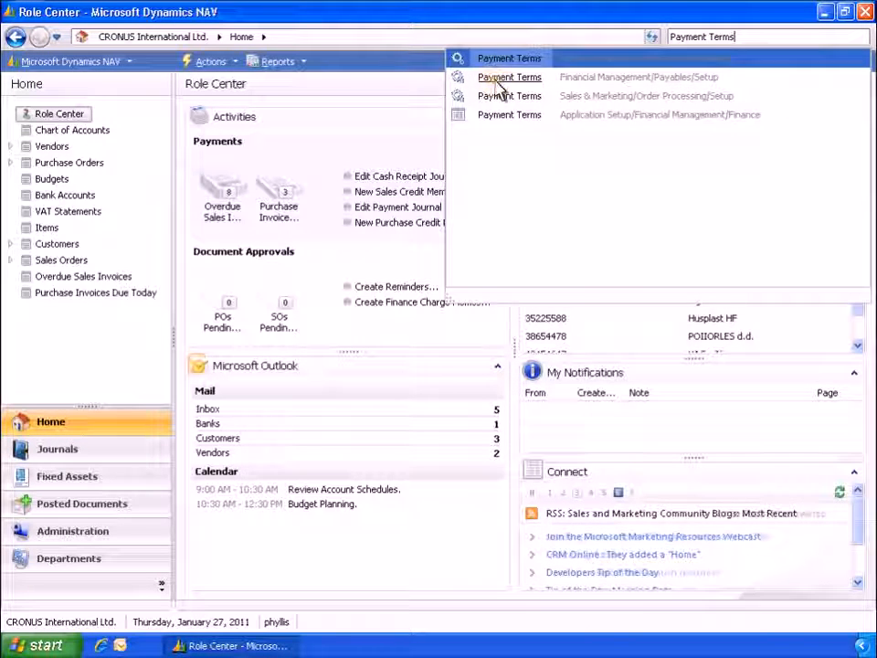
left_click(497, 81)
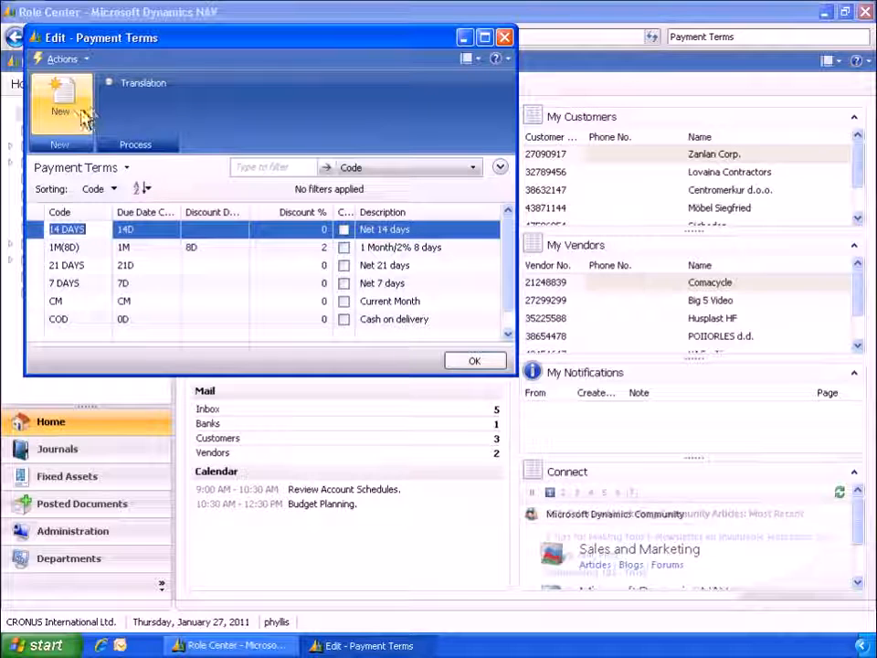
Step: Add a new payment term with code 1M(5D), due date calculation 1M and discount date calculation 5D
left_click(74, 118)
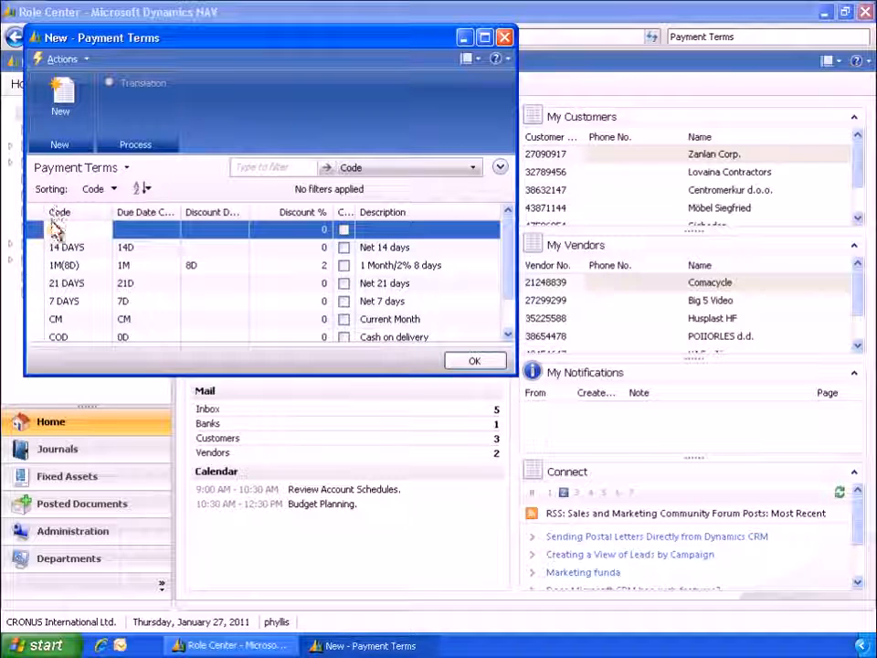
type("1M(5D)")
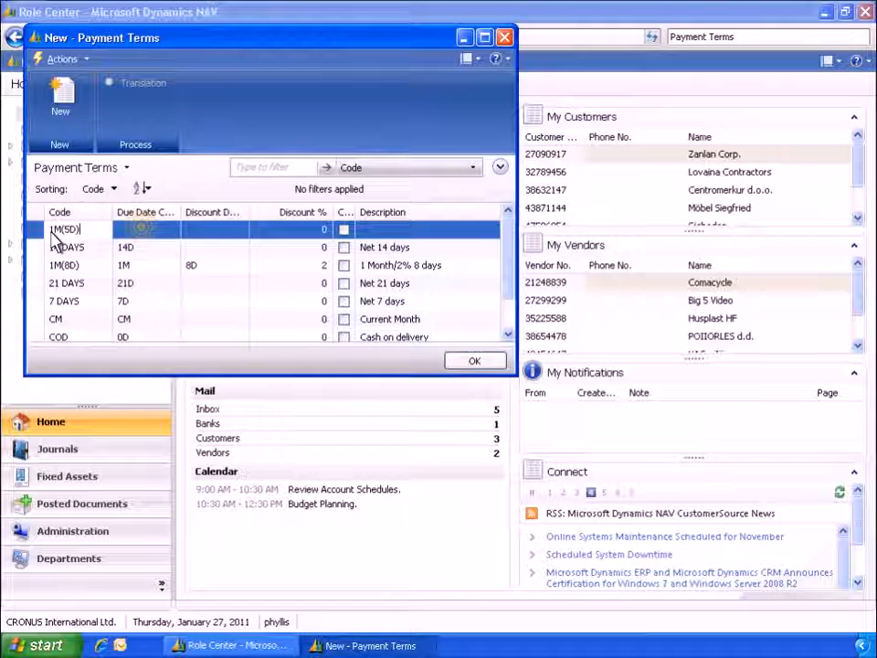
left_click(144, 235)
type("1M")
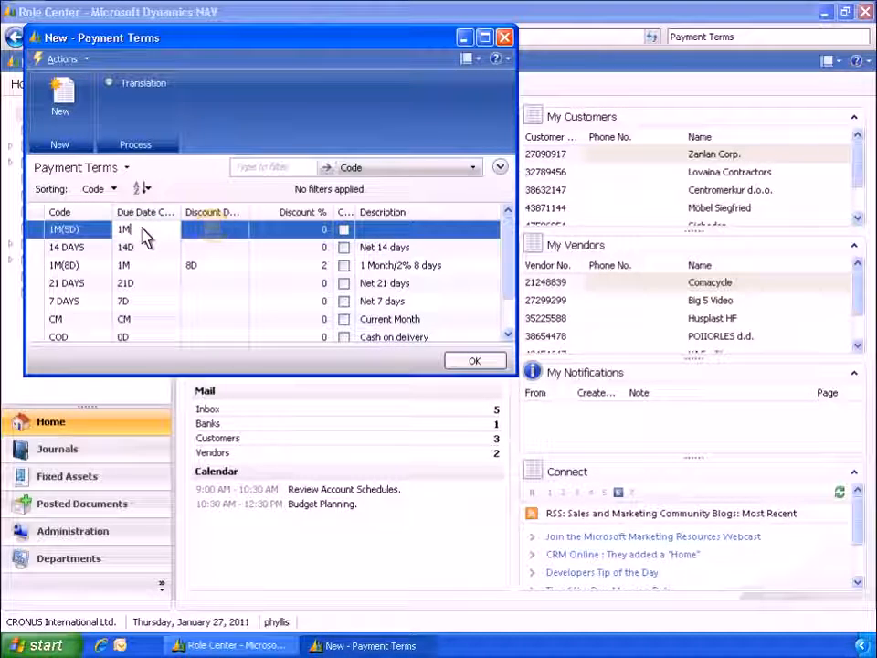
left_click(214, 233)
type("5D")
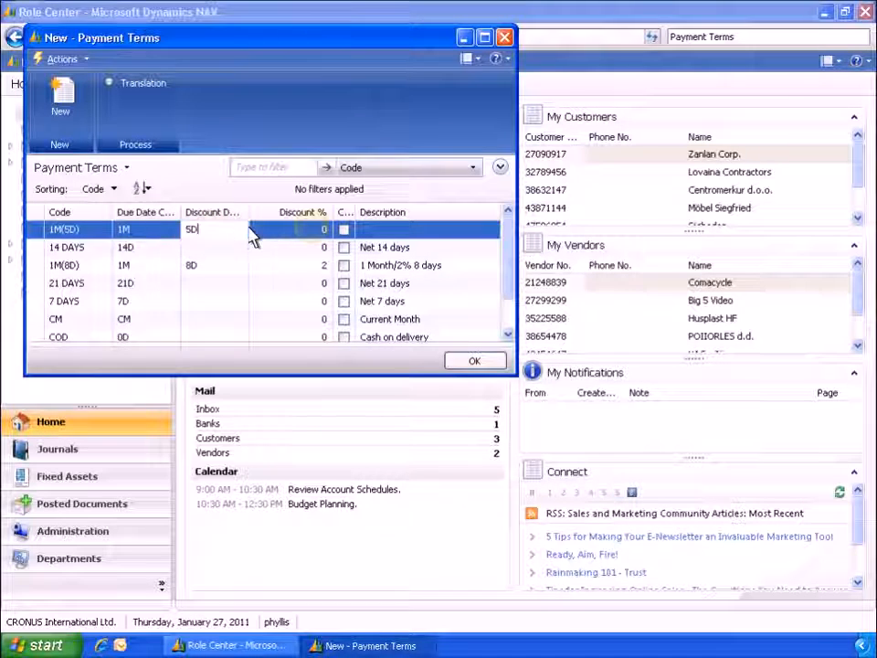
Step: Give the 1M(5D) term a 5% discount and the description "1 Month/5% 5 days", and close the payment terms
left_click(314, 234)
type("5")
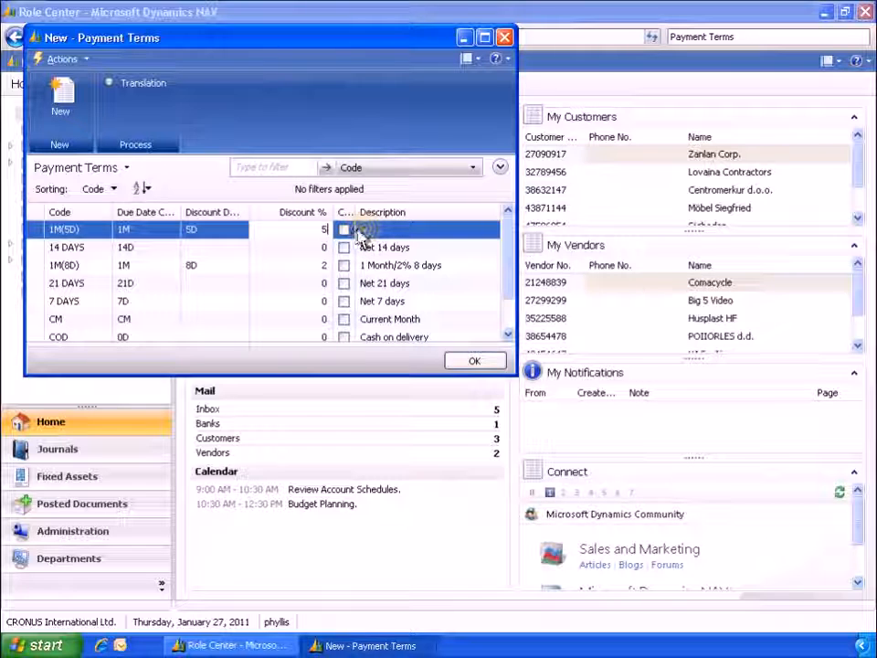
left_click(359, 229)
type("1 Month/5% 5 days")
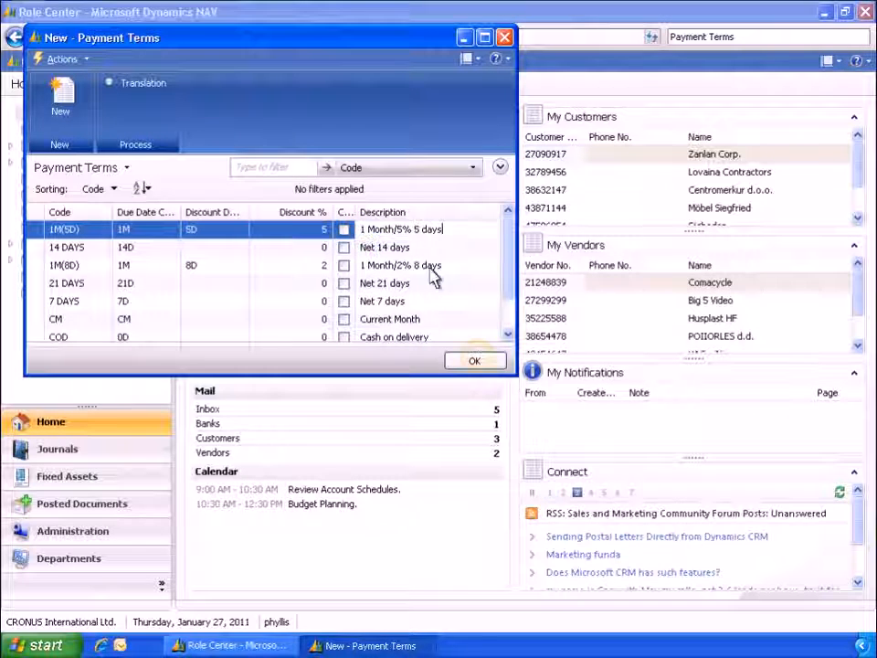
left_click(474, 361)
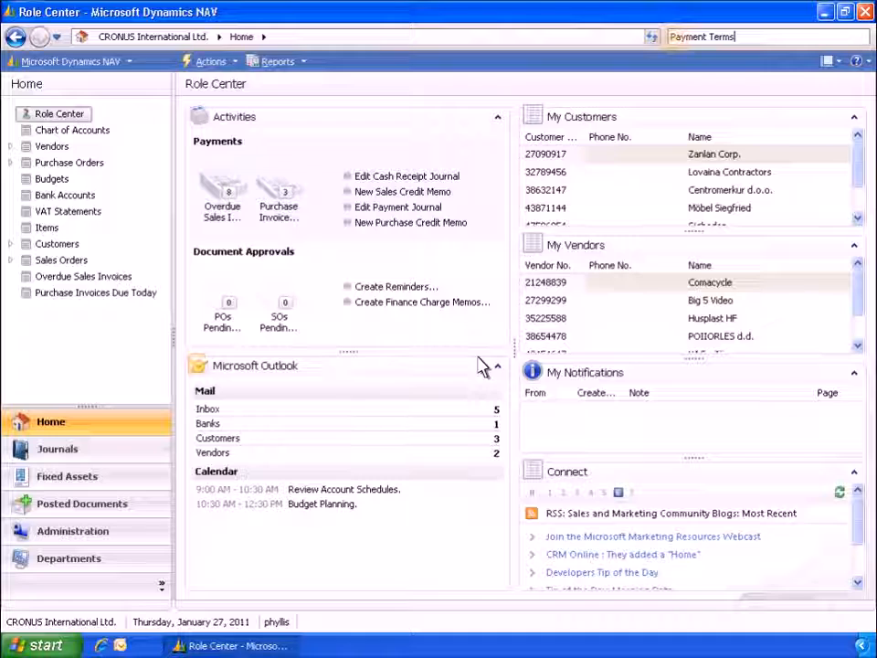
Step: Find the Vendors list under Financial Management/Payables and open the vendor card of Electronics Ltd
left_click(673, 40)
type("Vendors")
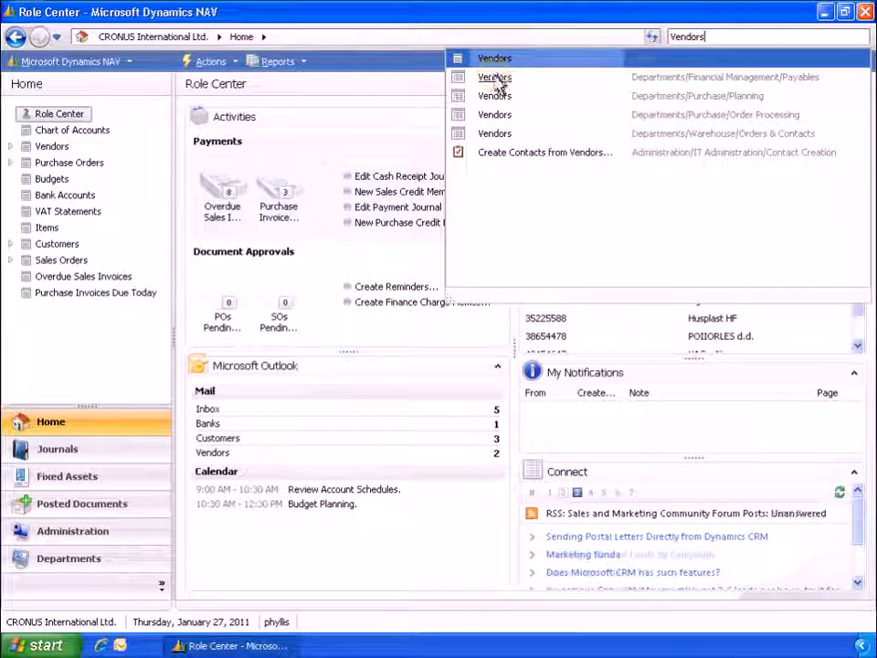
left_click(497, 81)
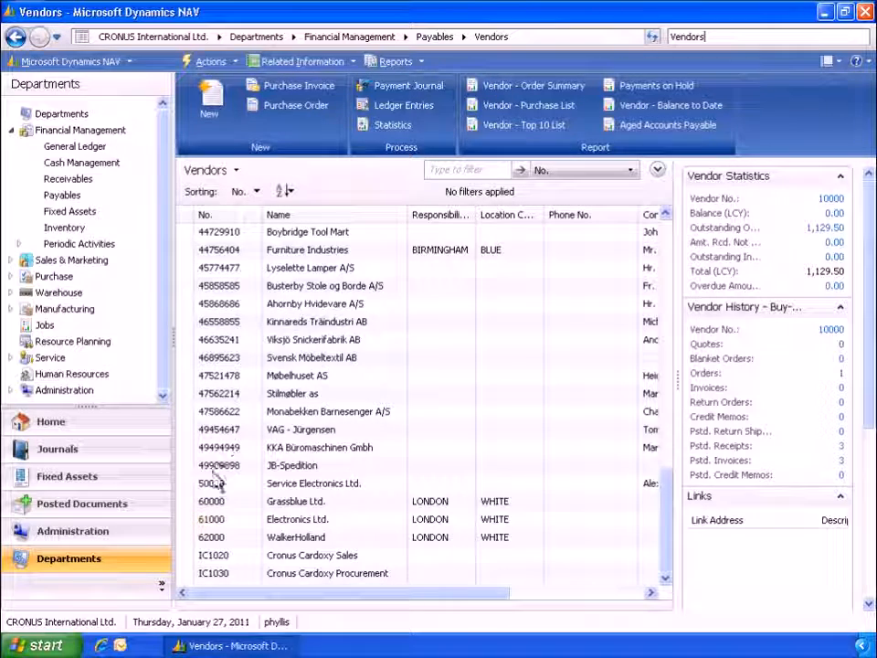
double_click(208, 518)
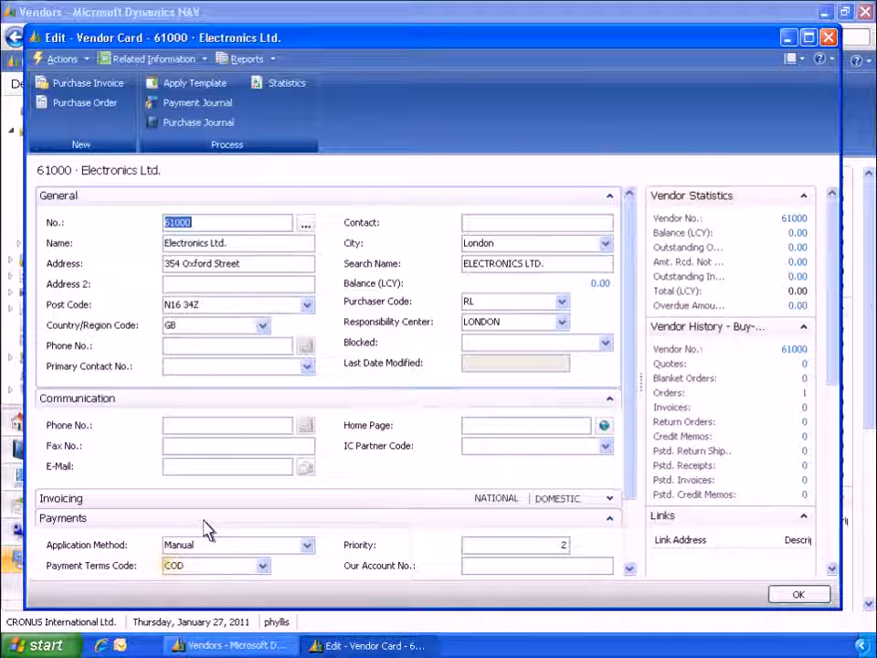
Step: Set the payment terms code of Electronics Ltd. to 1M(5D) and close the vendor card
left_click(168, 561)
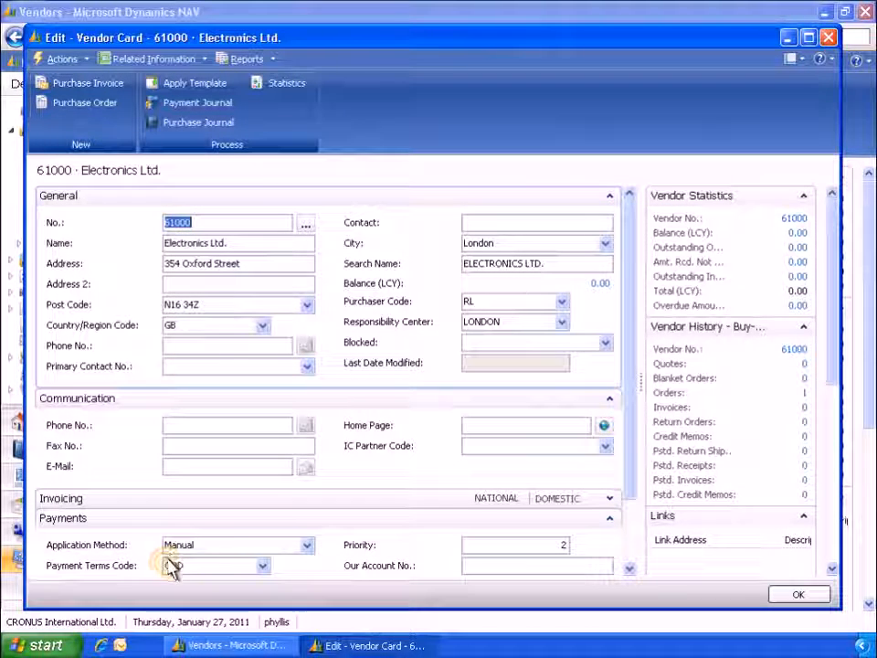
type("1M(5D)")
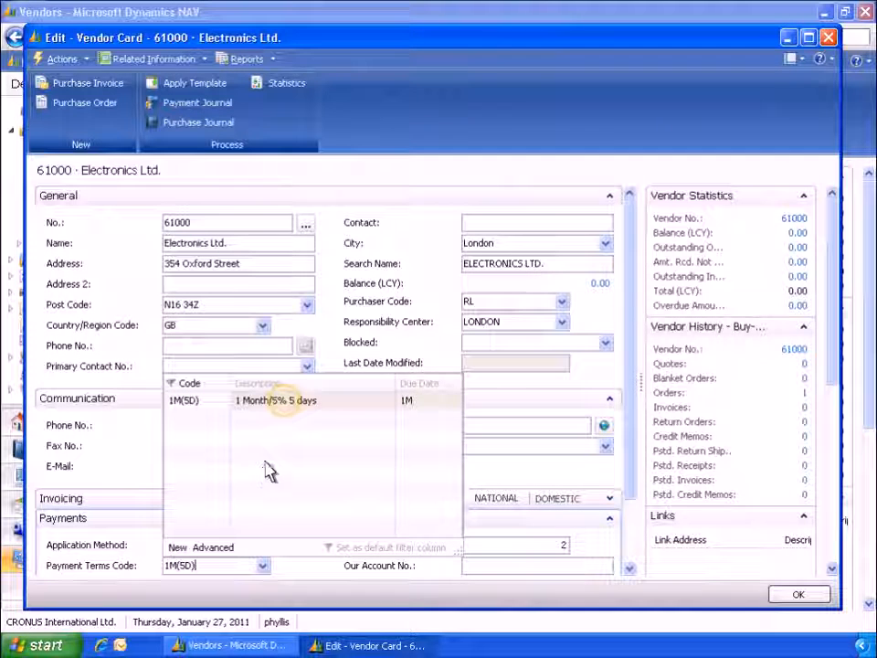
left_click(288, 402)
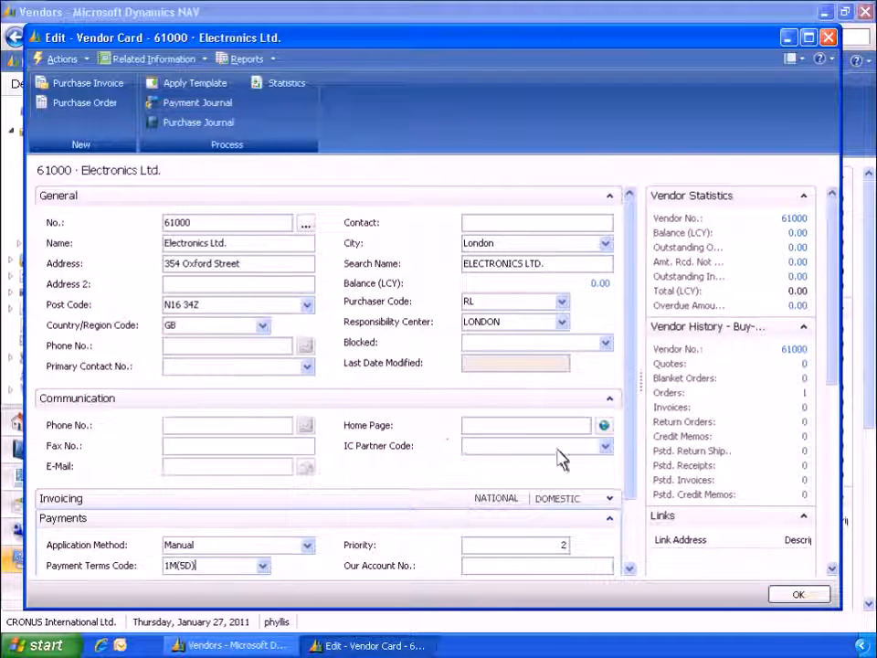
left_click(798, 595)
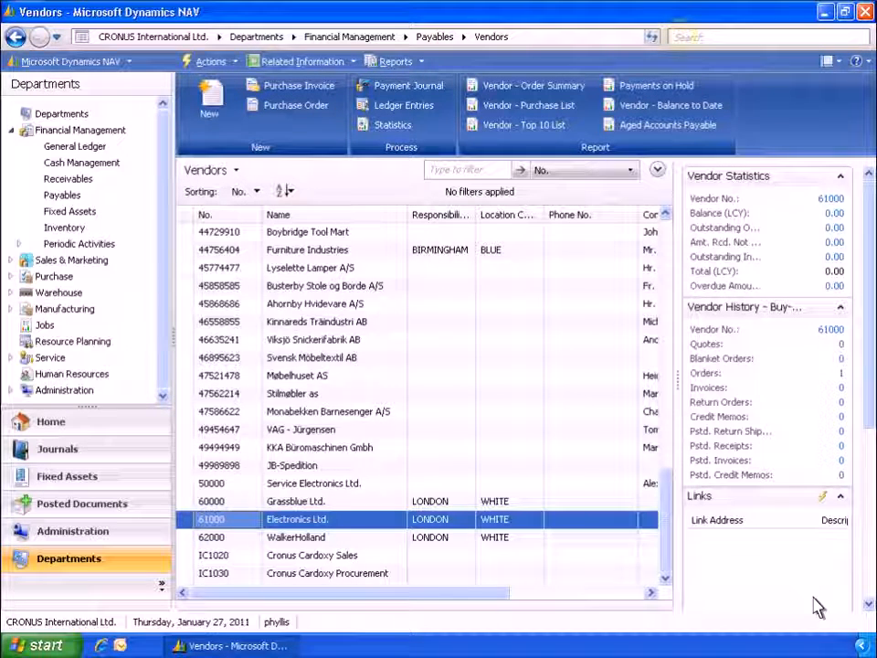
Step: Find the Purchase Invoices list under Financial Management/Payables and create a new purchase invoice
left_click(685, 37)
type("Purchase Invoices")
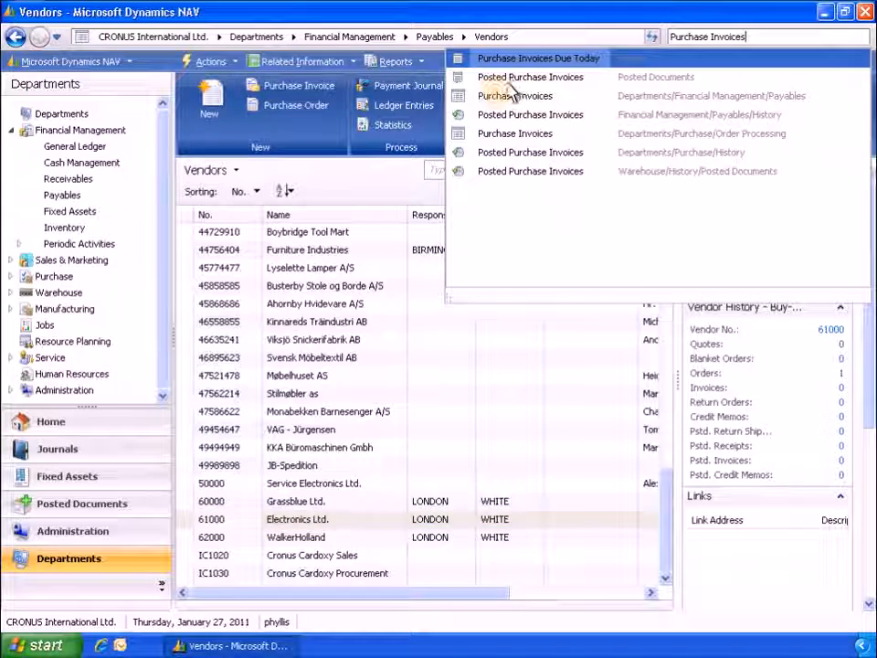
left_click(507, 96)
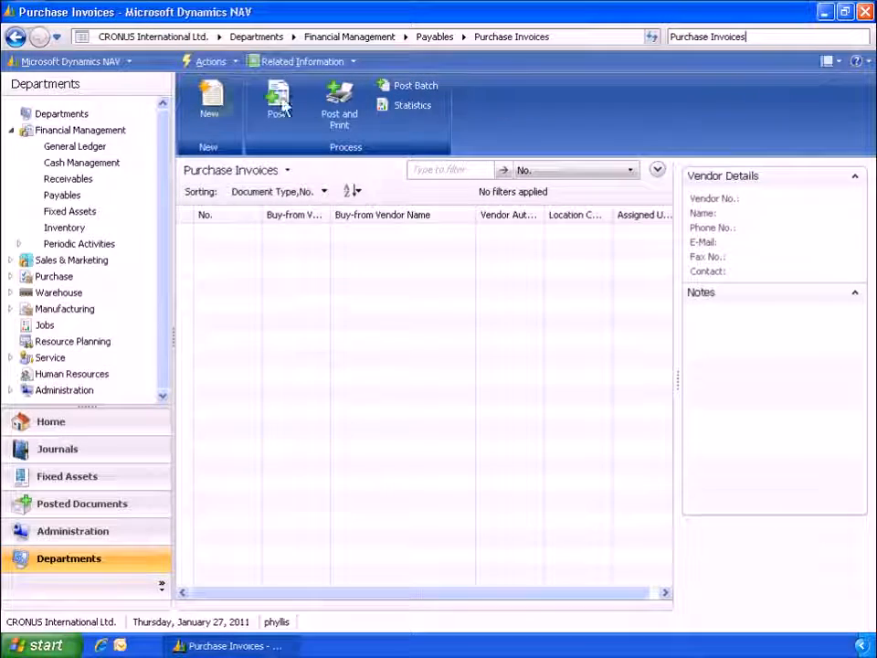
left_click(218, 106)
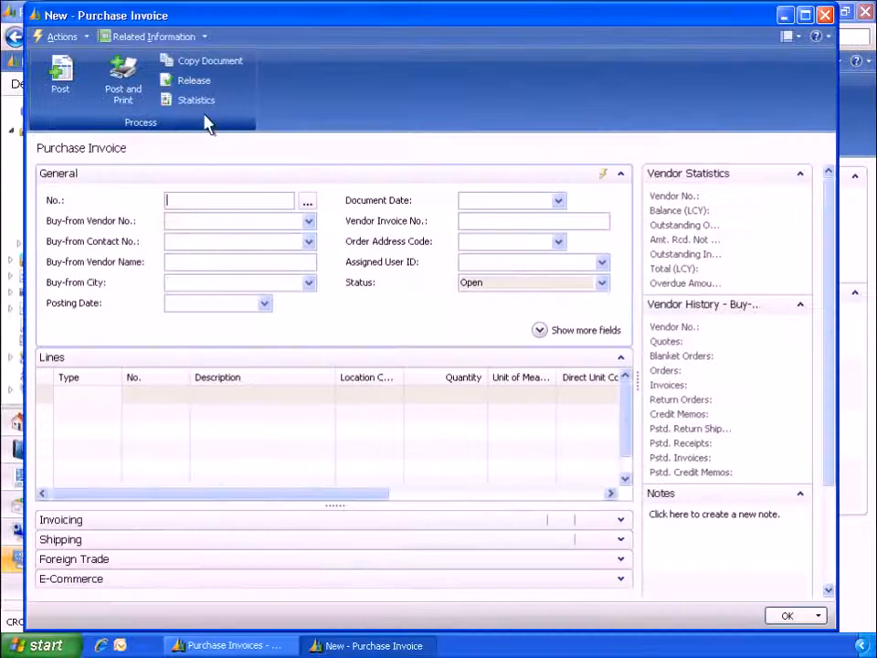
Step: Choose Electronics Ltd. as the buy-from vendor on the invoice and fill in the vendor invoice number
left_click(172, 222)
type("61000")
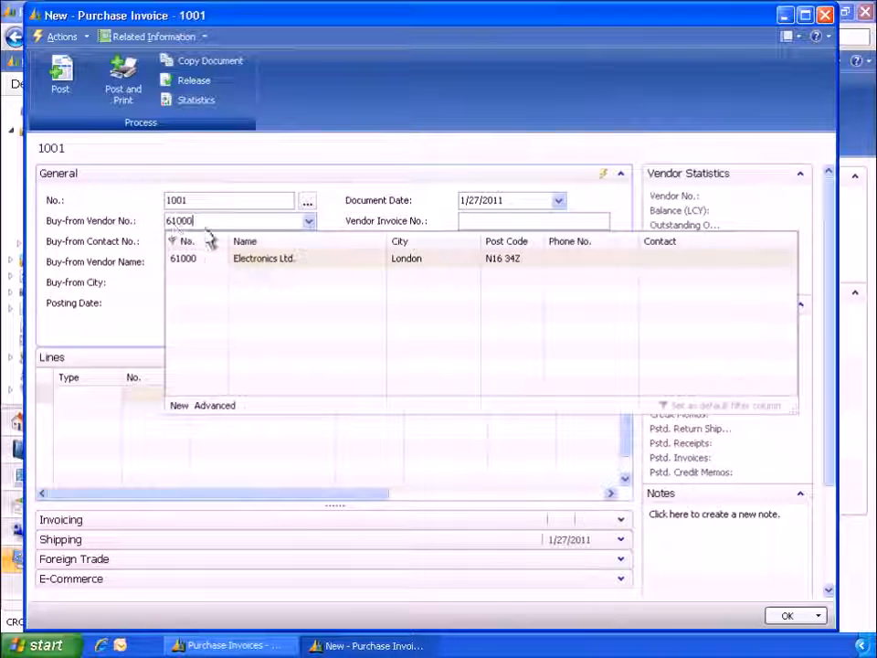
left_click(257, 270)
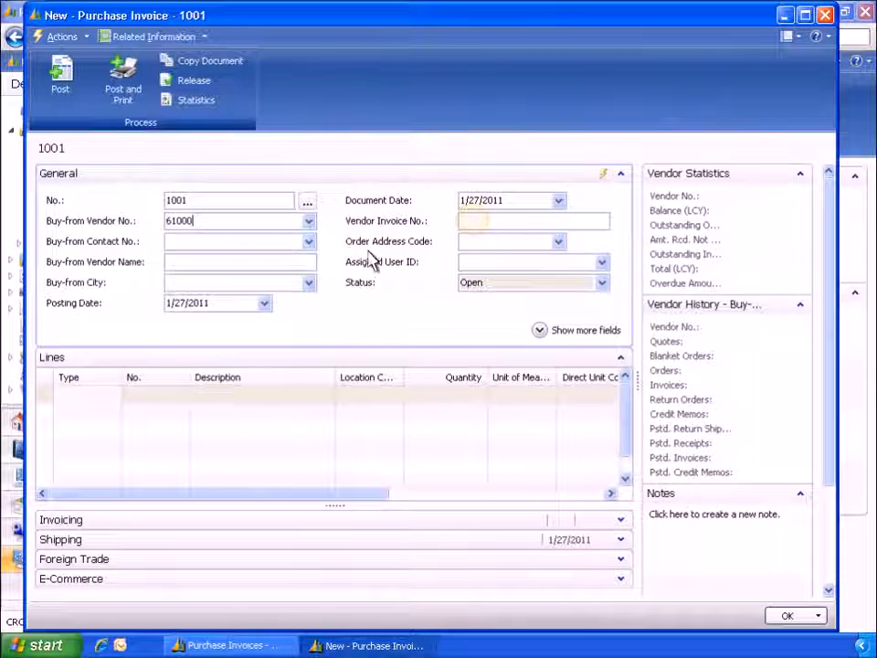
left_click(468, 225)
type("1234")
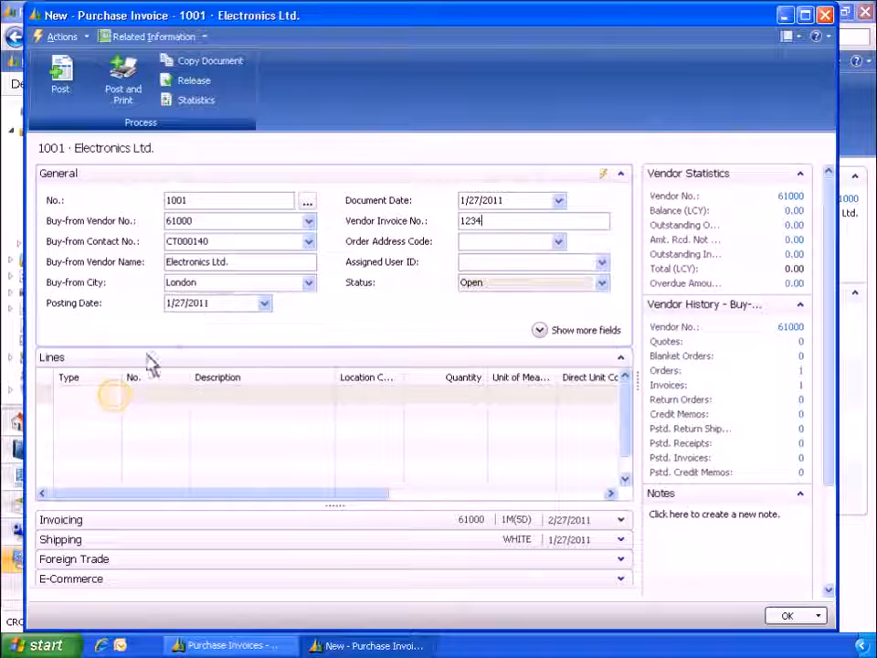
Step: Add an invoice line of type Item for item 80001, Computer III 533 MHz
left_click(116, 402)
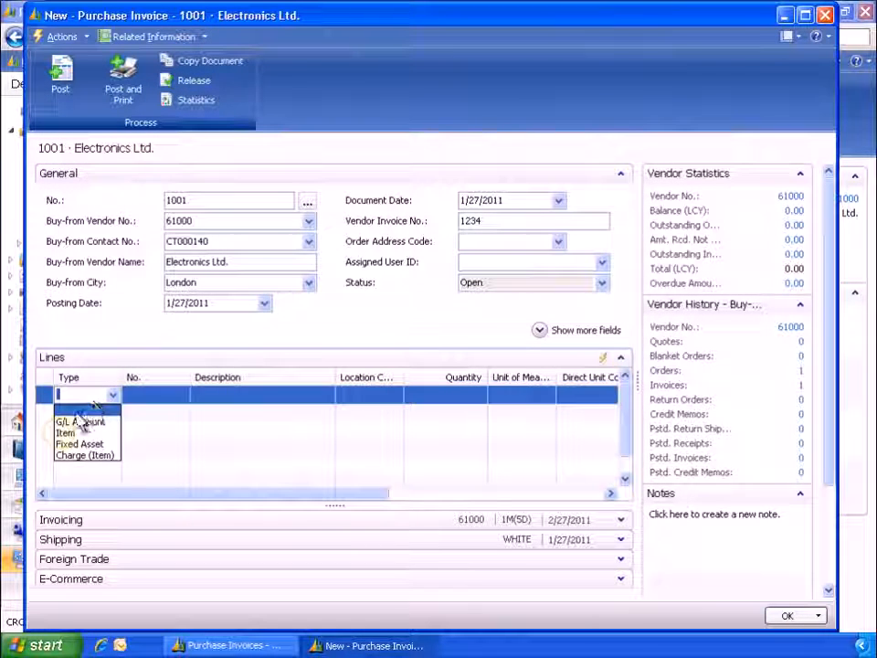
left_click(60, 434)
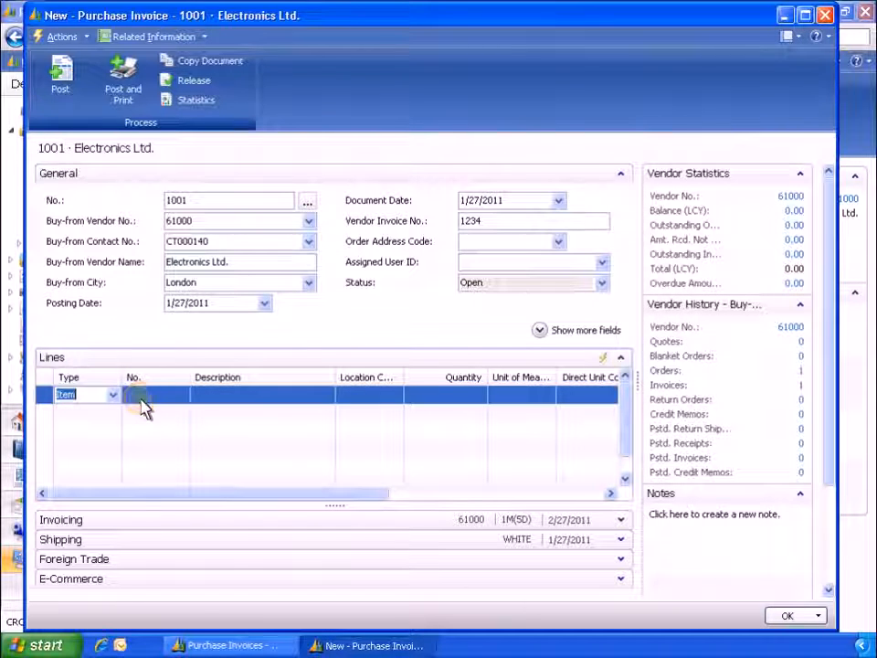
left_click(141, 400)
type("80001")
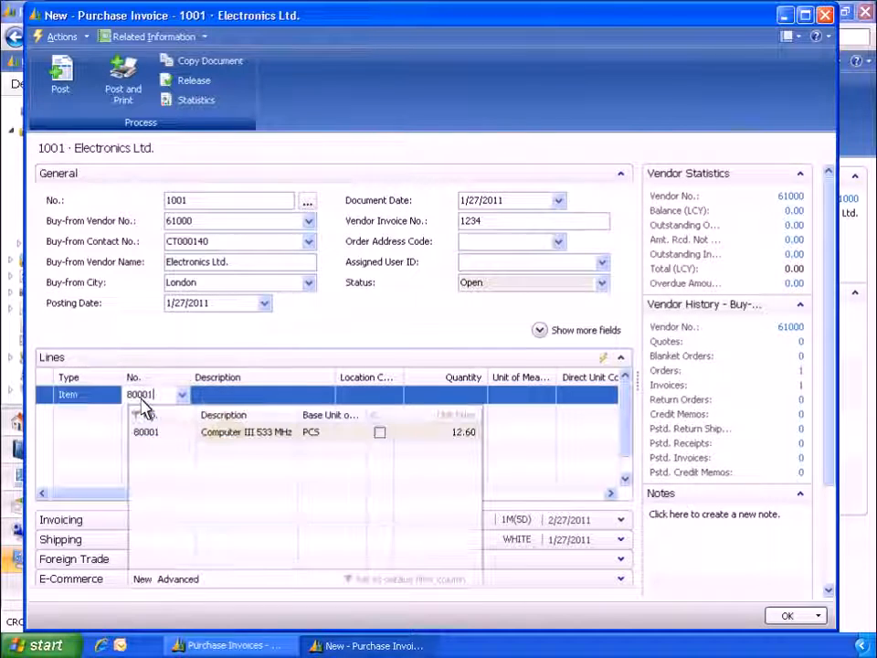
left_click(230, 444)
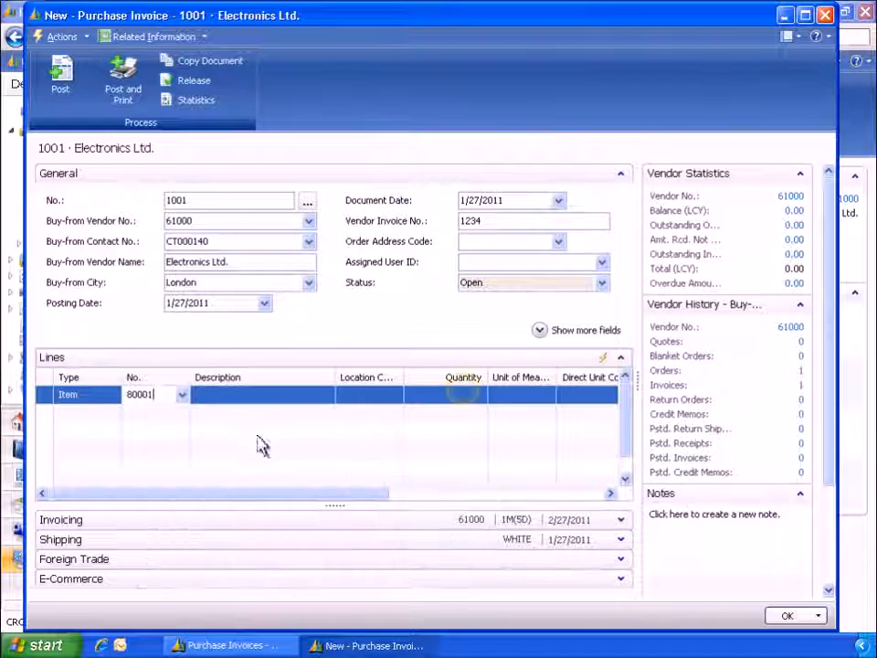
Step: Set the item line's quantity to 10 and post the purchase invoice
left_click(466, 398)
type("10")
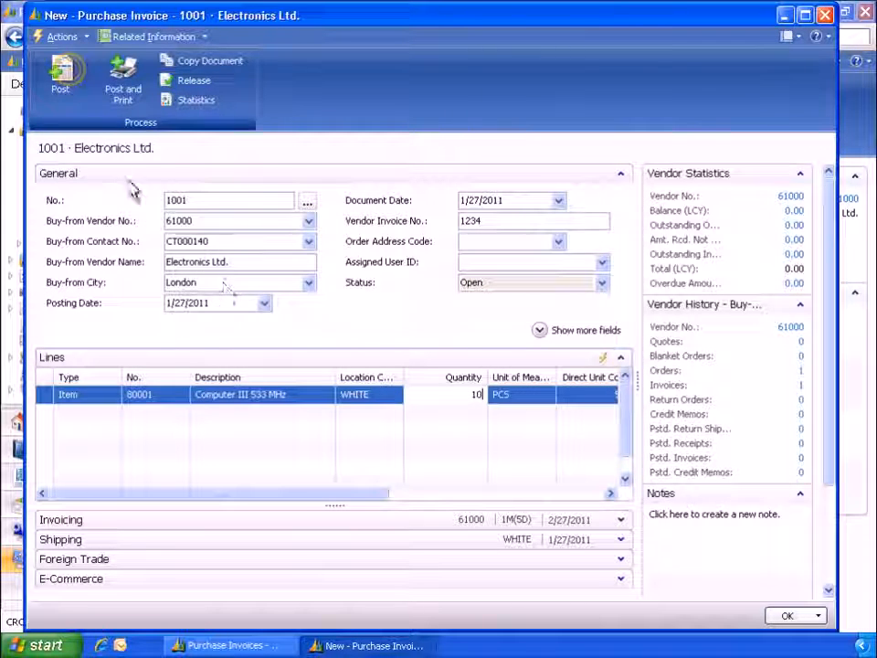
left_click(60, 73)
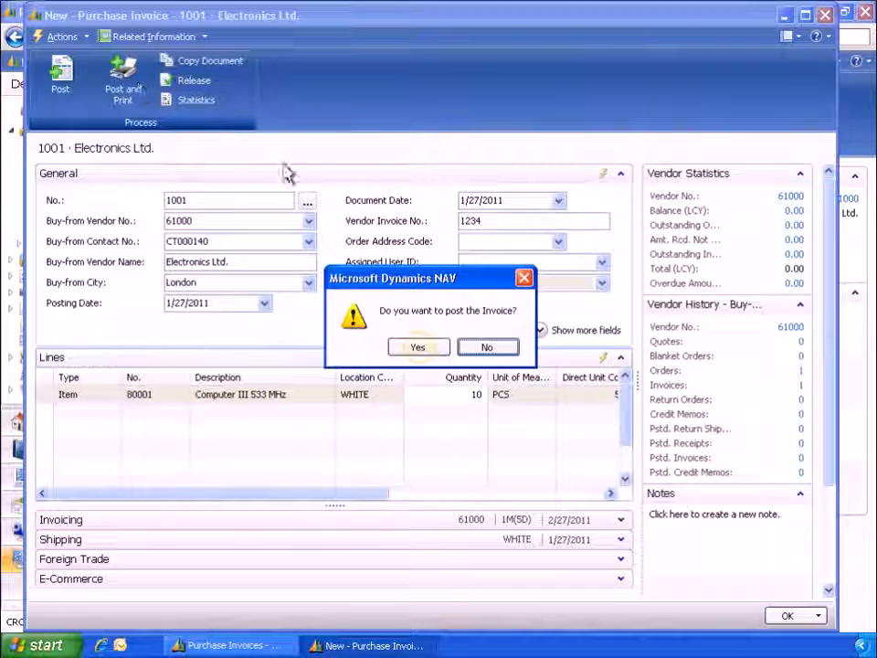
left_click(418, 349)
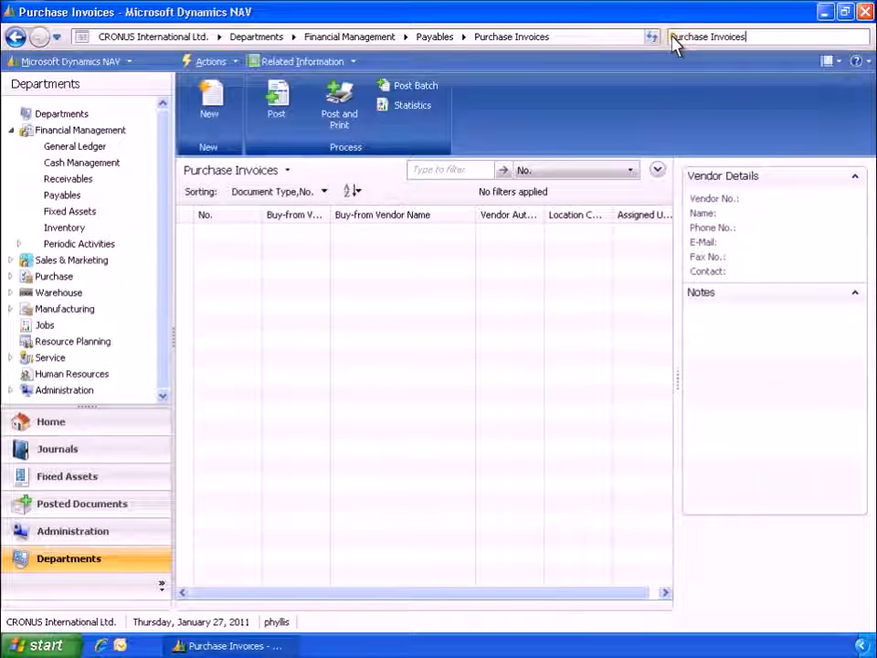
Step: Review the due date and payment discount details in the vendor ledger entries of Electronics Ltd
type("Vendors")
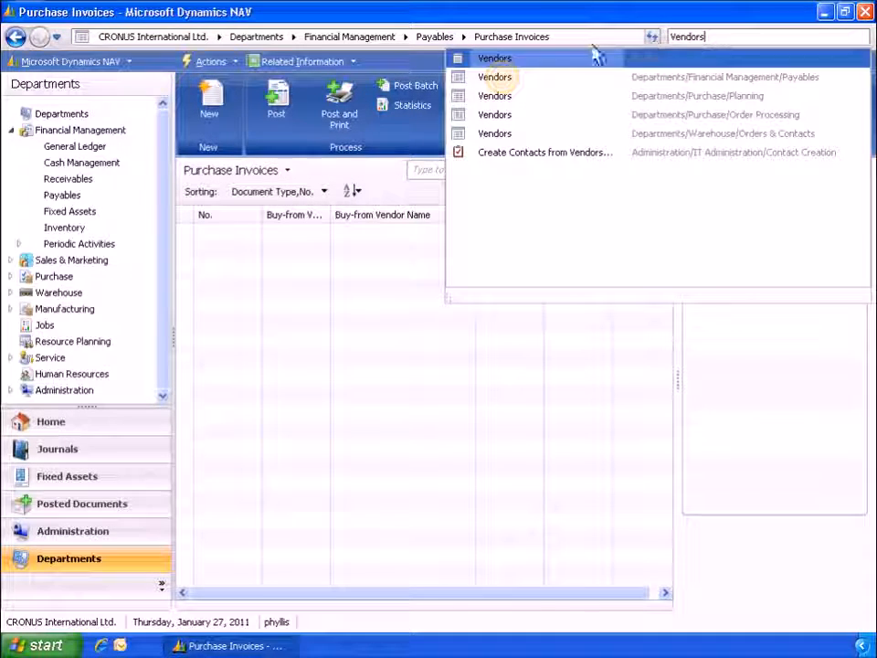
left_click(504, 83)
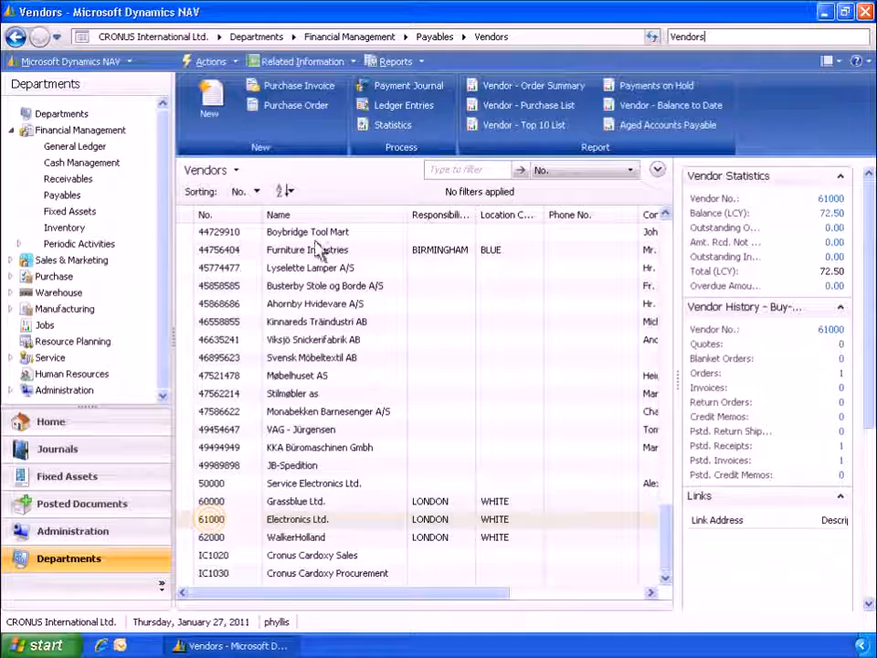
left_click(215, 518)
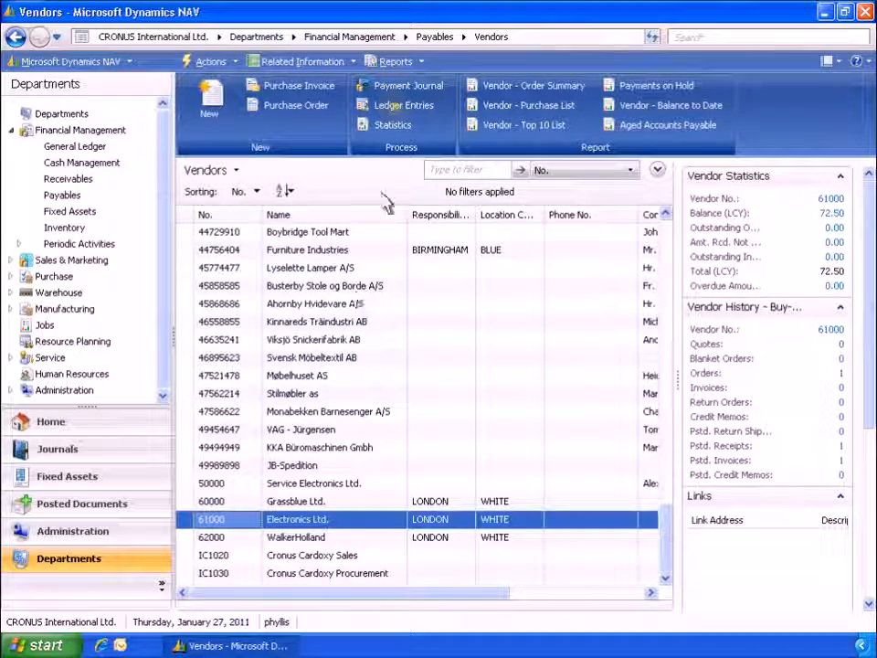
left_click(402, 105)
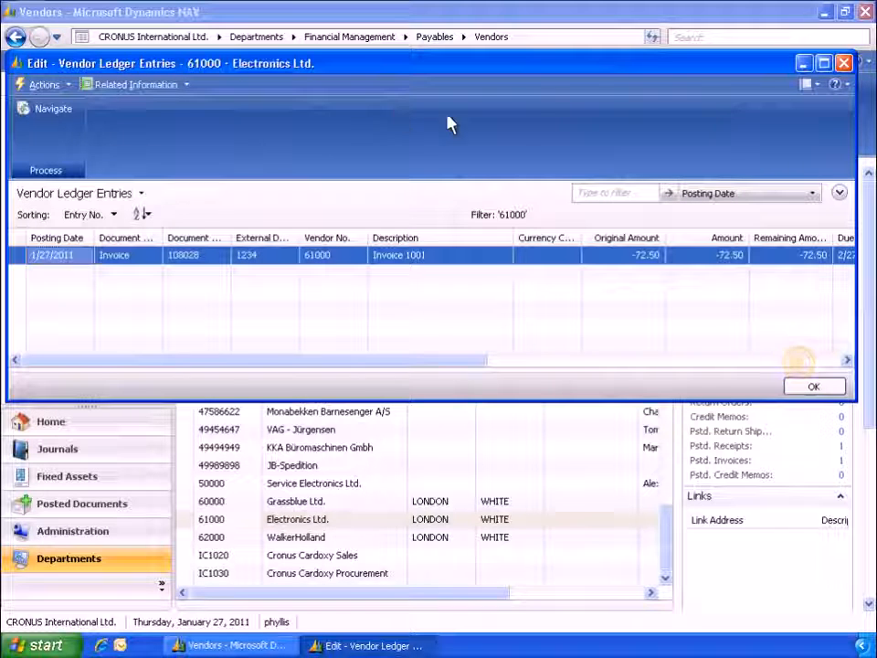
left_click(800, 362)
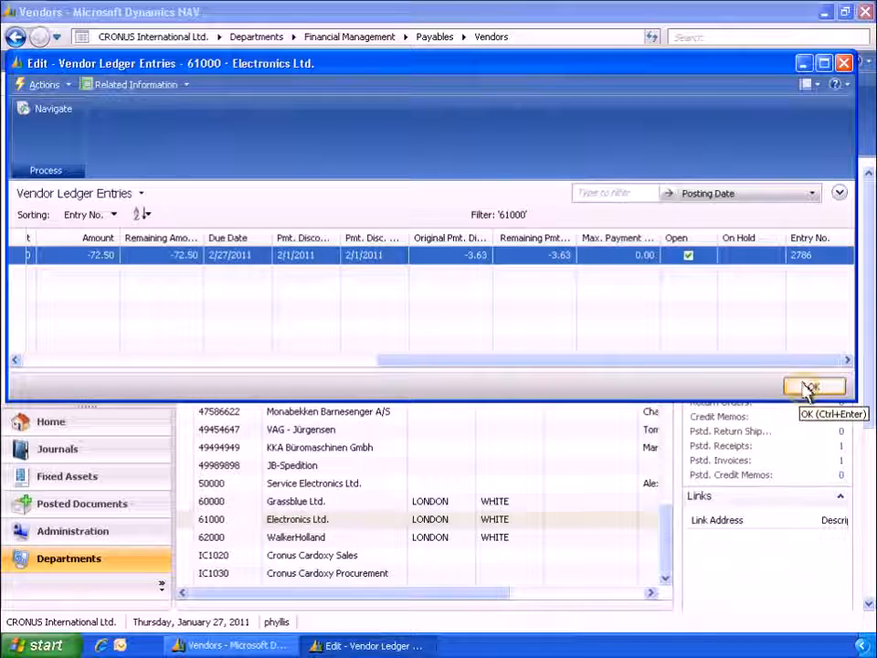
left_click(809, 387)
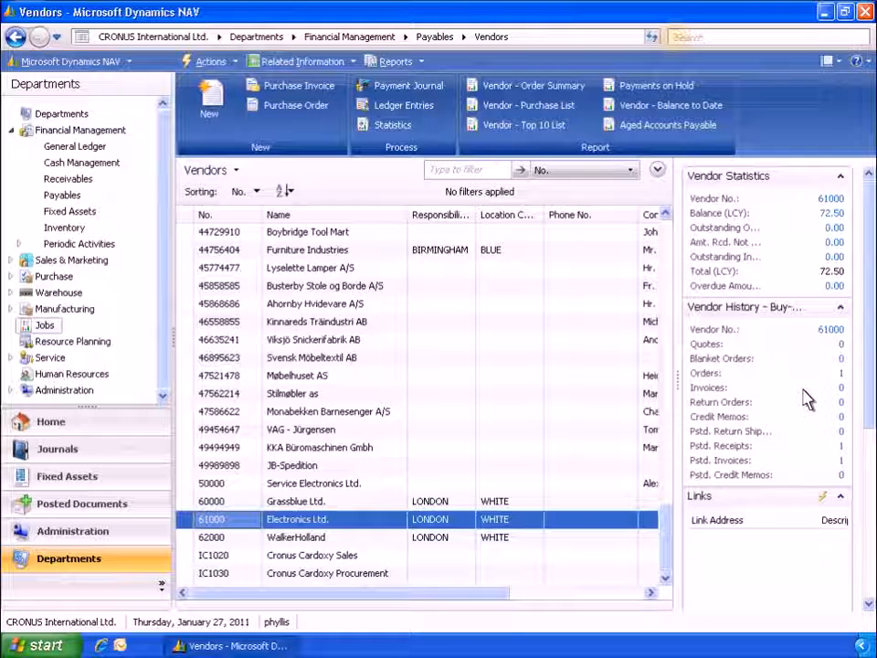
Step: Find and open the General Ledger Setup page and expand its Application settings
left_click(679, 41)
type("General Ledger Setup")
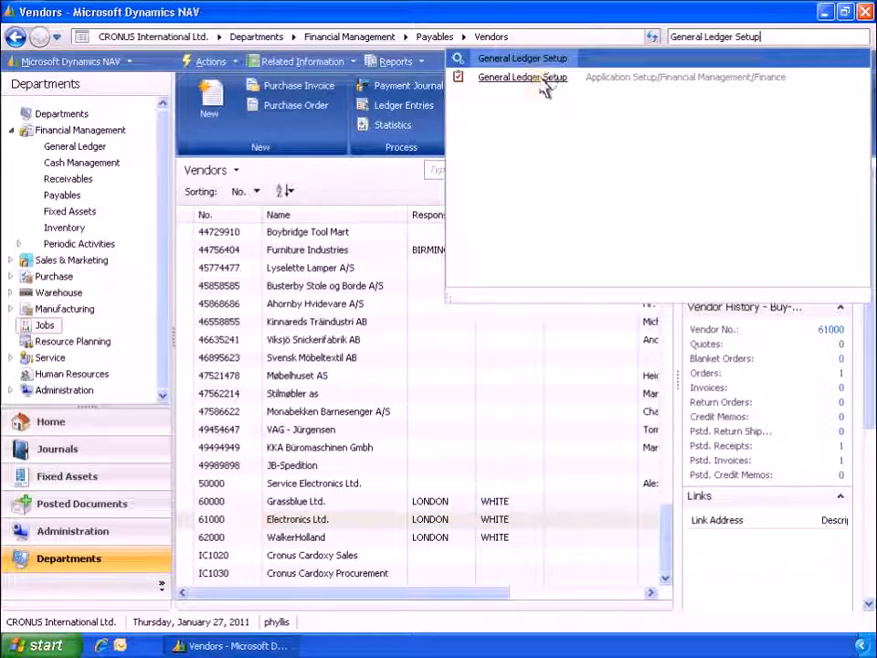
left_click(541, 78)
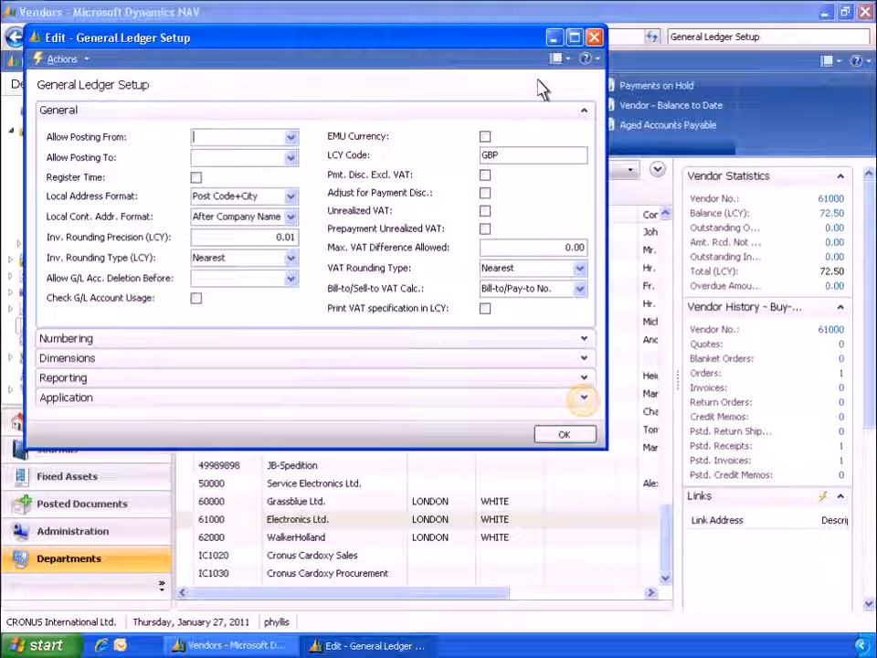
left_click(583, 397)
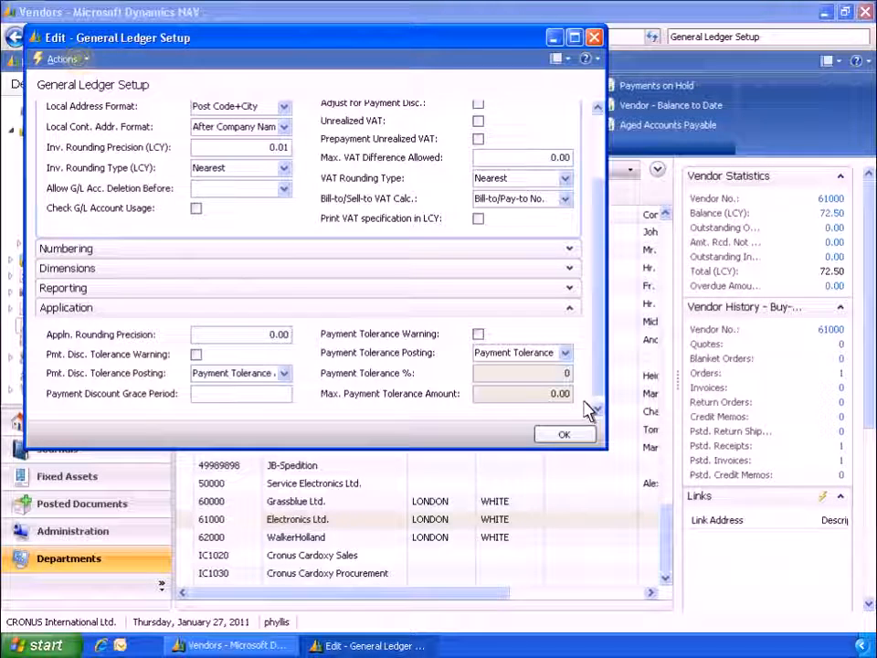
Step: Change the payment tolerance for all currencies to 2% with a maximum amount of 50, and update all open customer and vendor entries
left_click(75, 60)
mouse_move(84, 176)
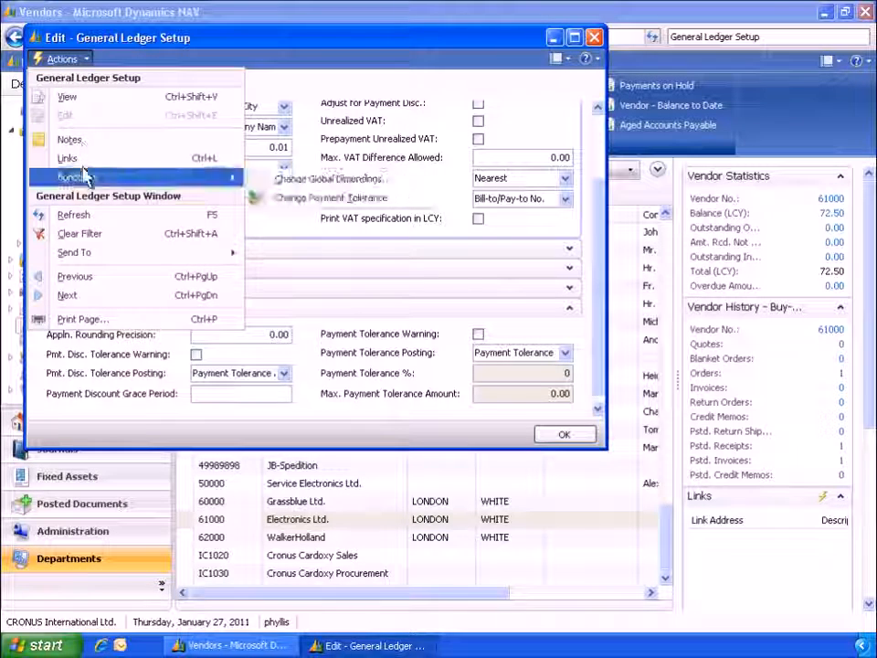
left_click(292, 201)
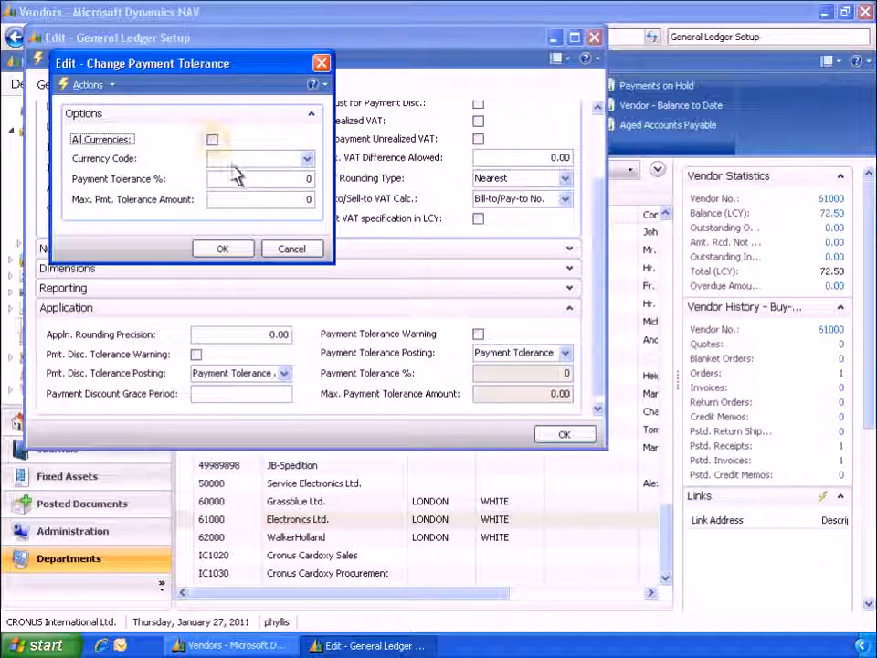
left_click(213, 139)
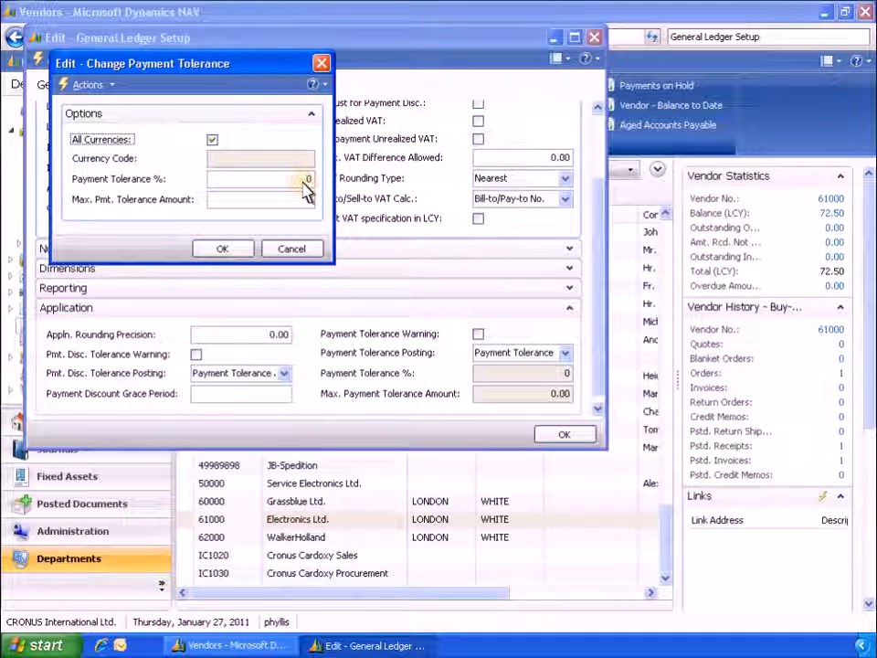
left_click(304, 180)
type("2")
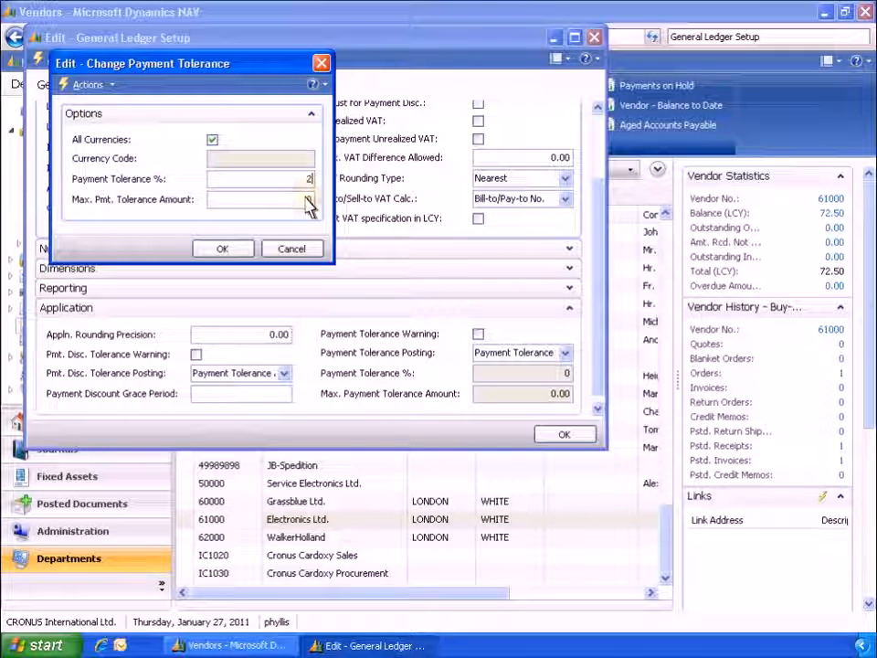
left_click(305, 200)
type("50")
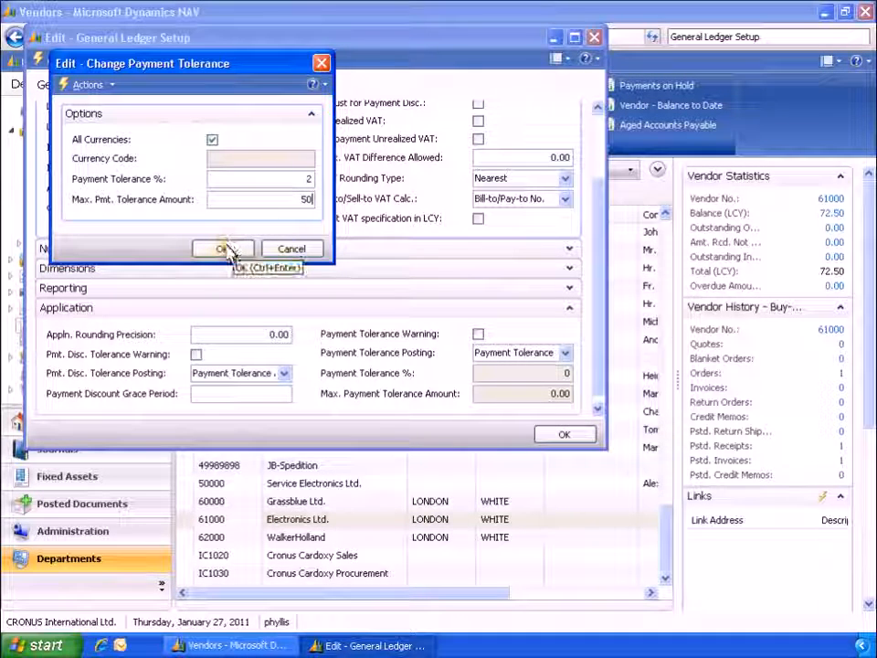
left_click(225, 248)
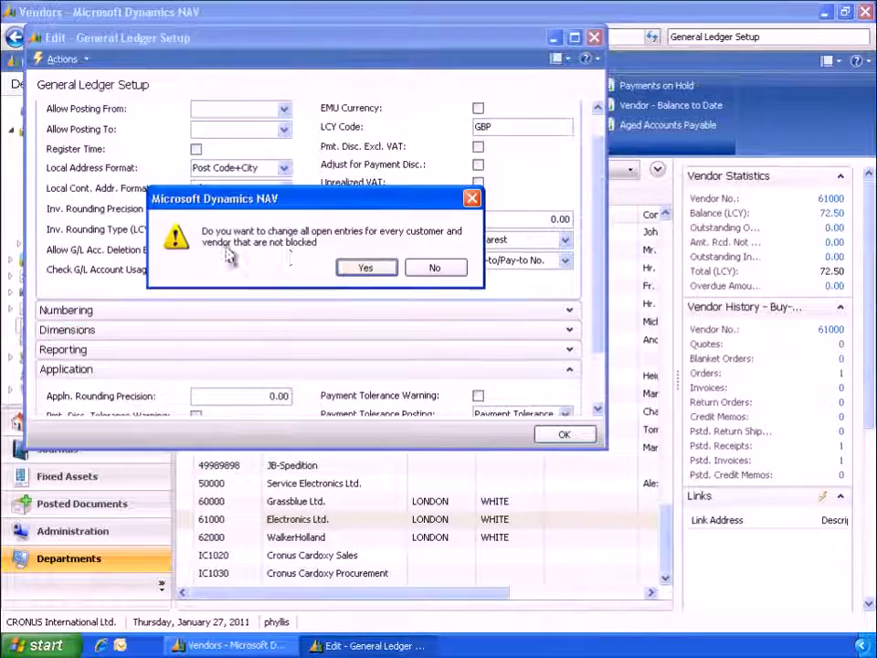
left_click(359, 267)
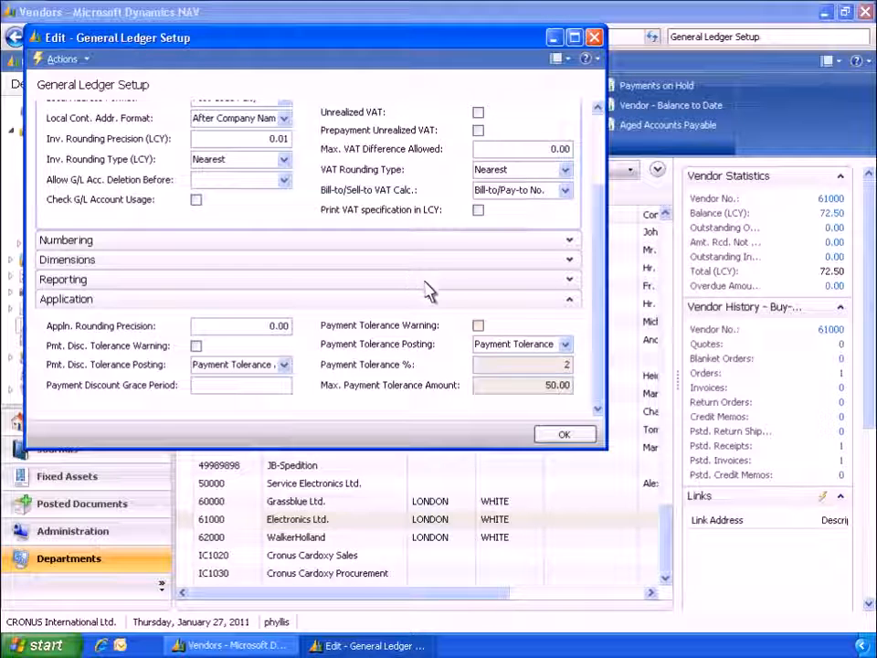
Step: Enable the Payment Tolerance Warning and close the General Ledger Setup
left_click(478, 326)
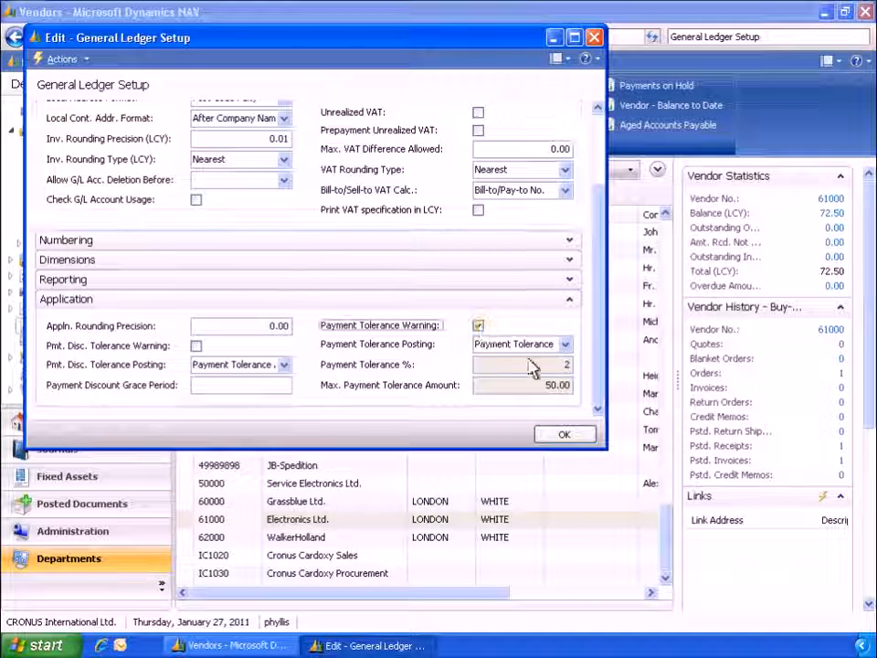
left_click(564, 434)
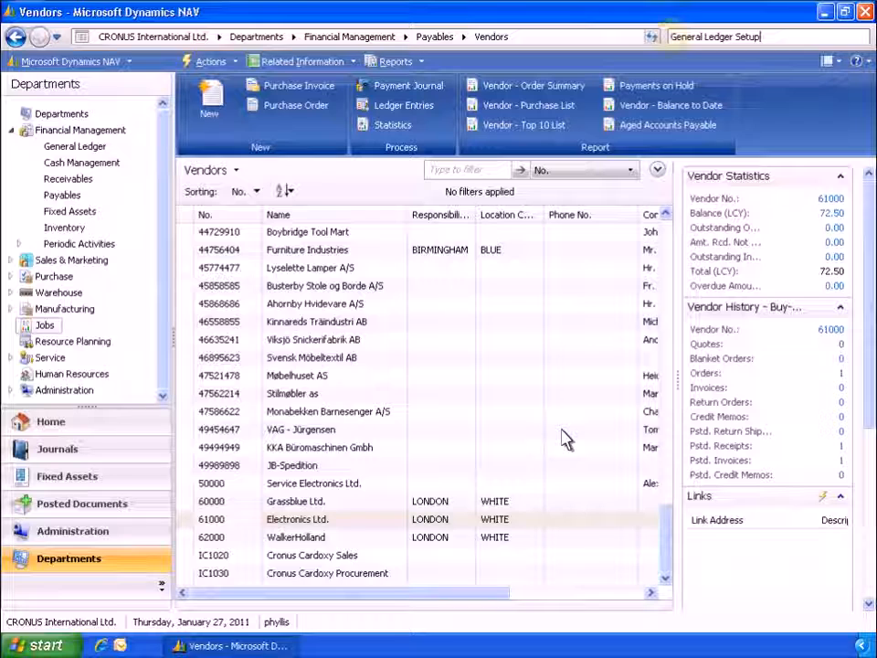
Step: Check the maximum payment tolerance on the invoice entry in the vendor ledger entries of Electronics Ltd
left_click(674, 46)
type("Vendors")
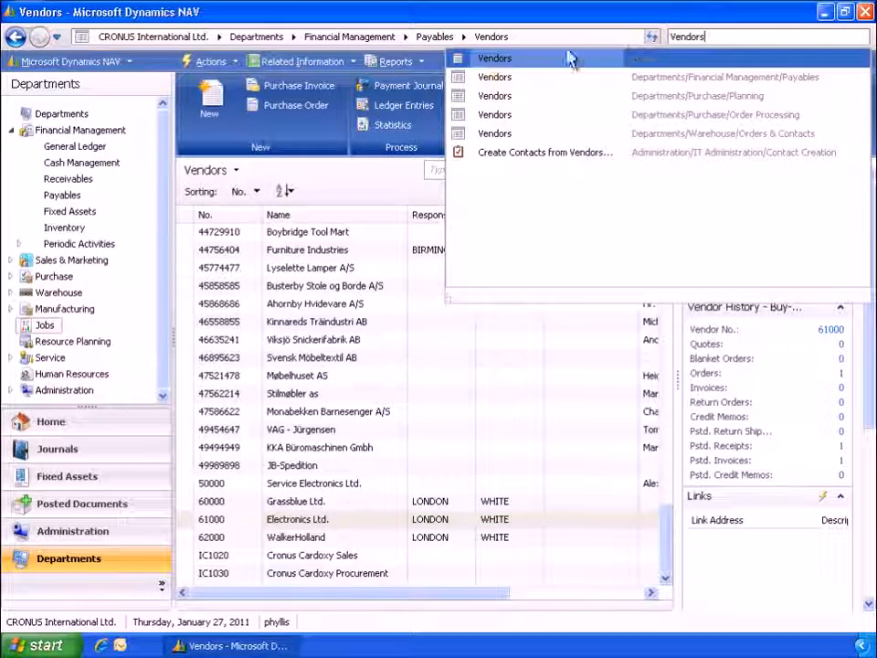
left_click(493, 78)
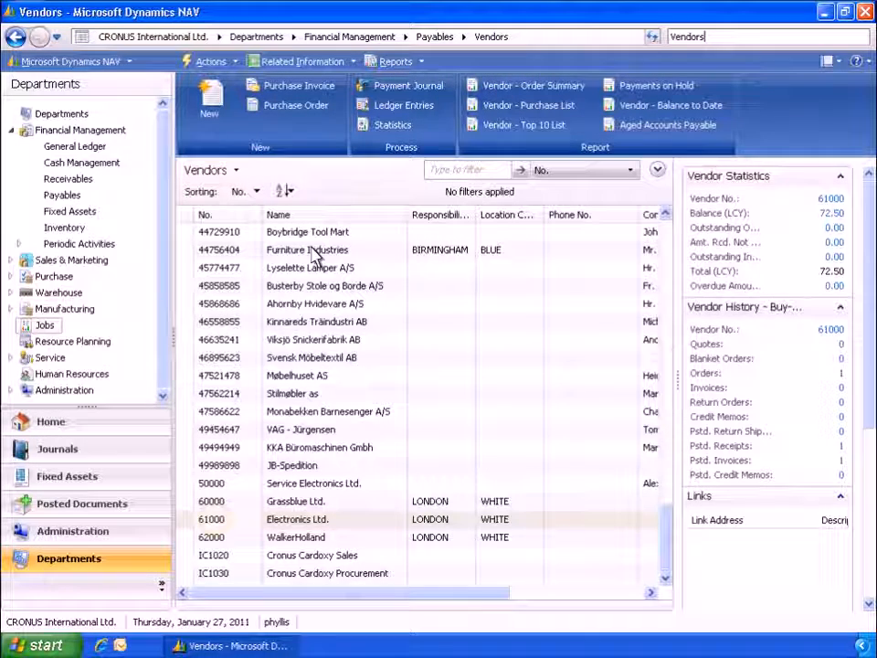
left_click(217, 521)
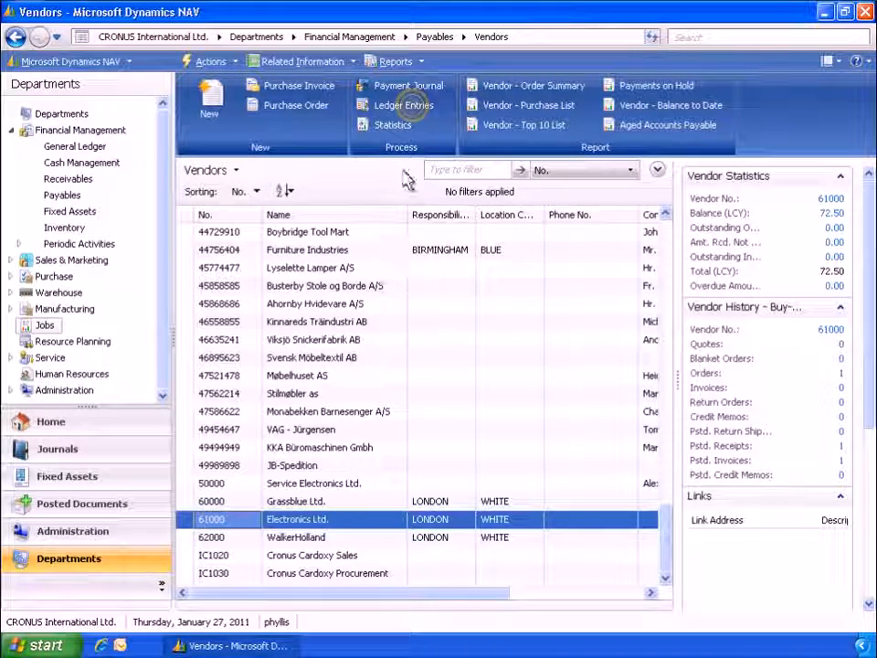
left_click(402, 106)
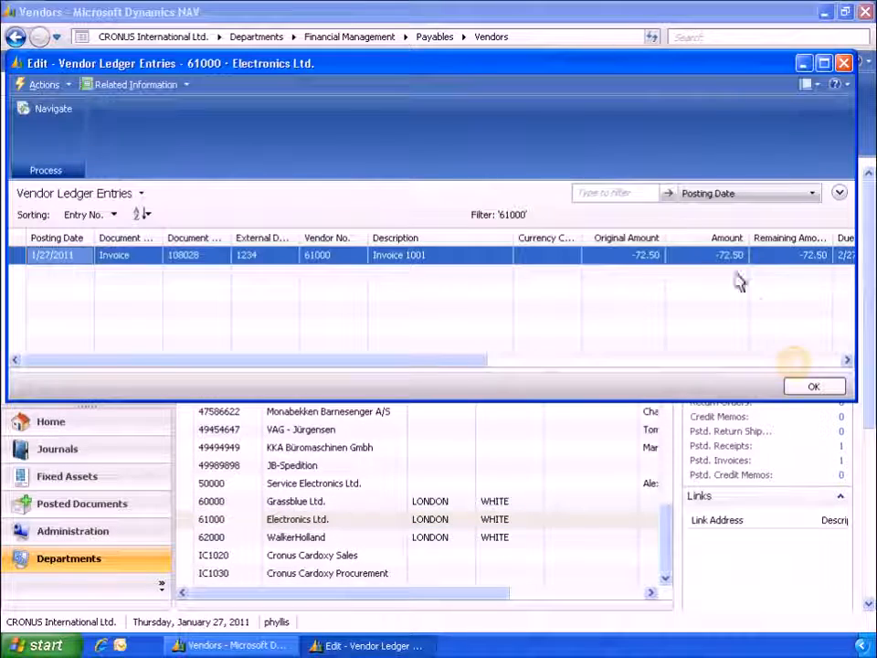
left_click(795, 360)
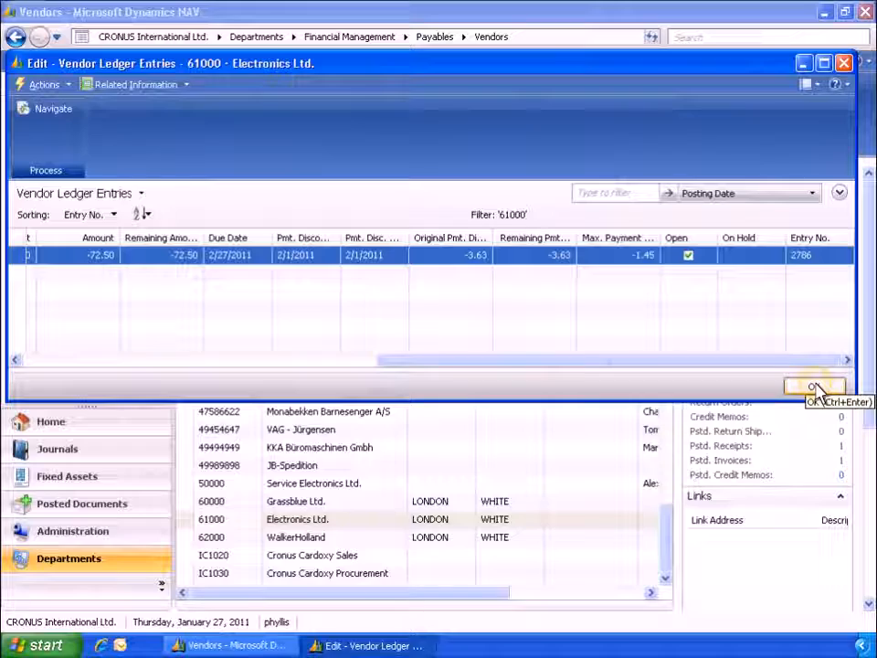
left_click(814, 386)
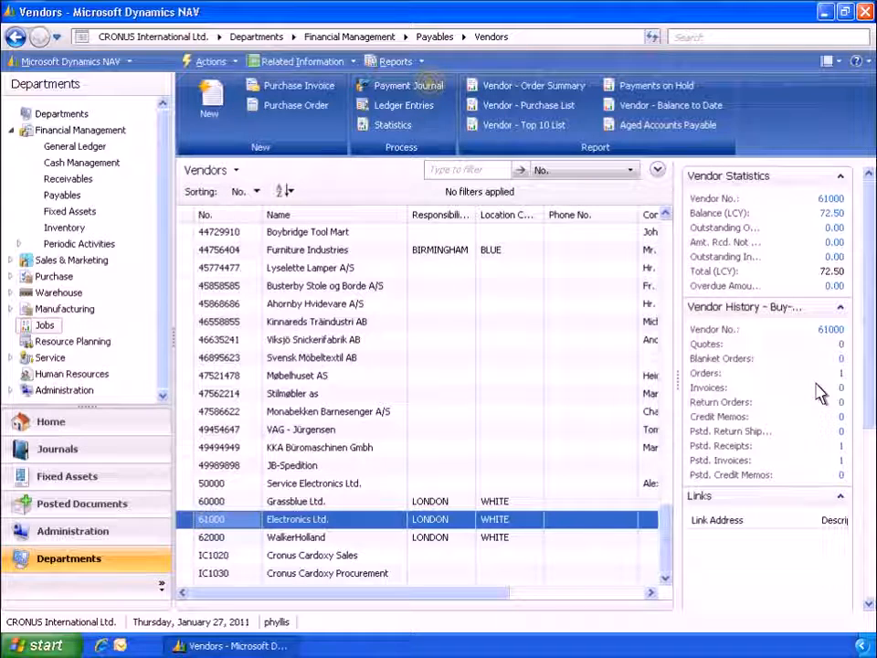
Step: Fill in a payment journal line with posting date 2/5/2011, document type Payment, account type Vendor and vendor Electronics Ltd
left_click(433, 92)
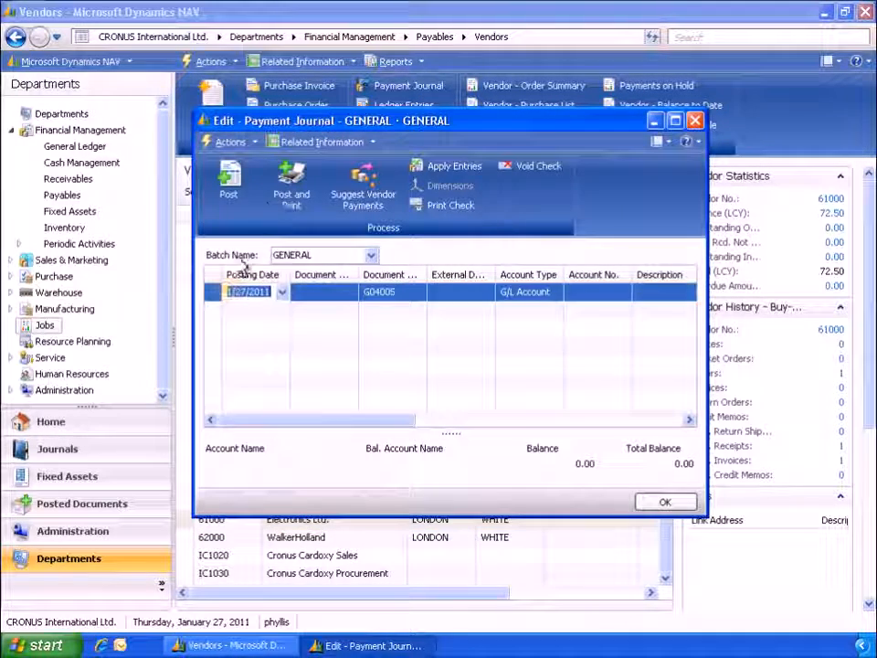
type("2/5/2011")
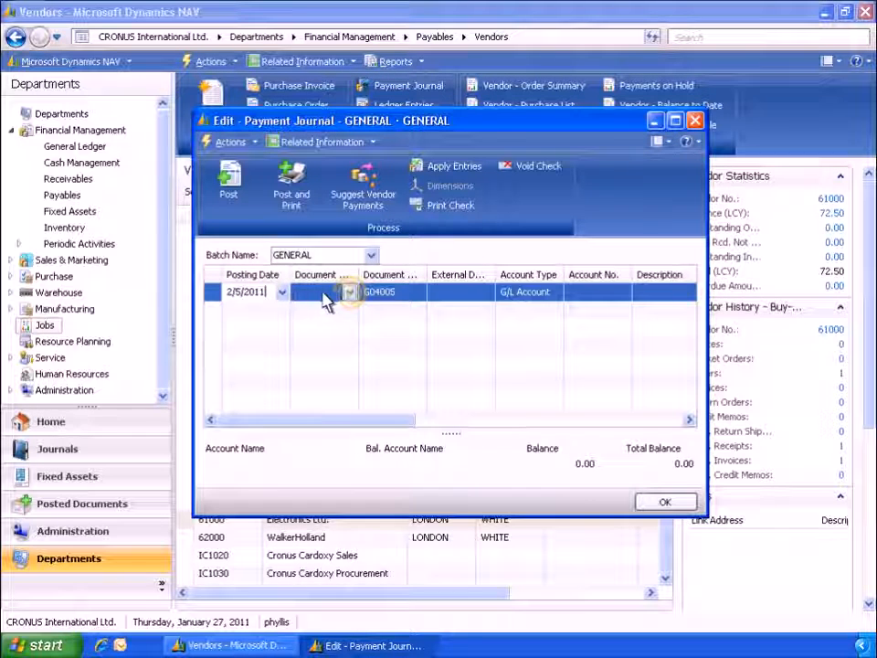
left_click(348, 293)
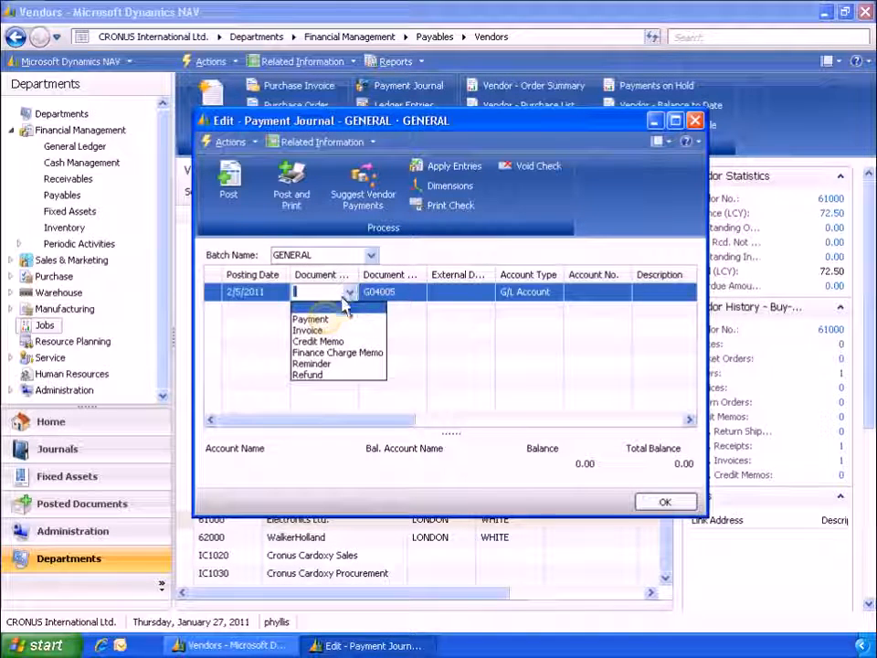
left_click(327, 320)
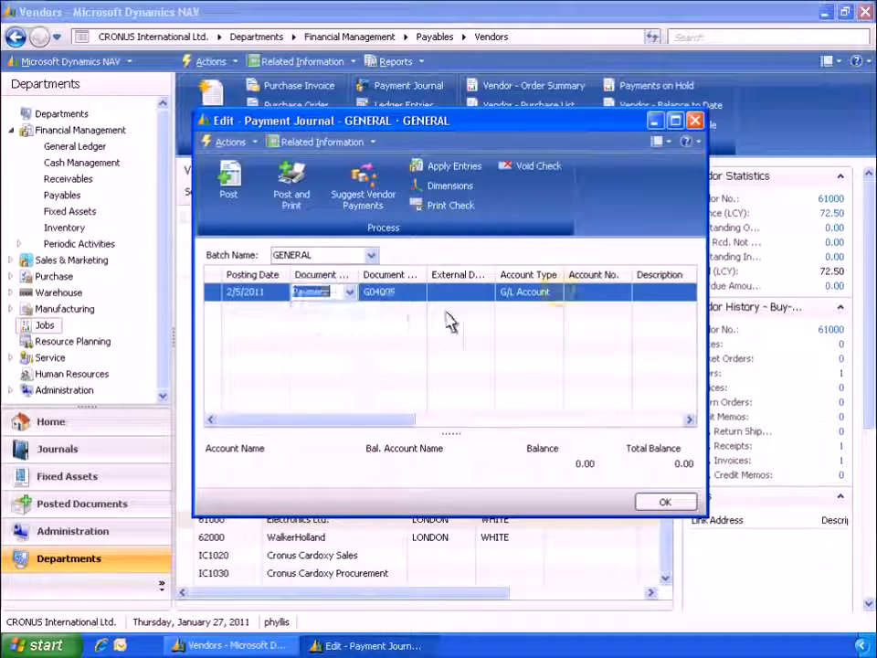
left_click(555, 292)
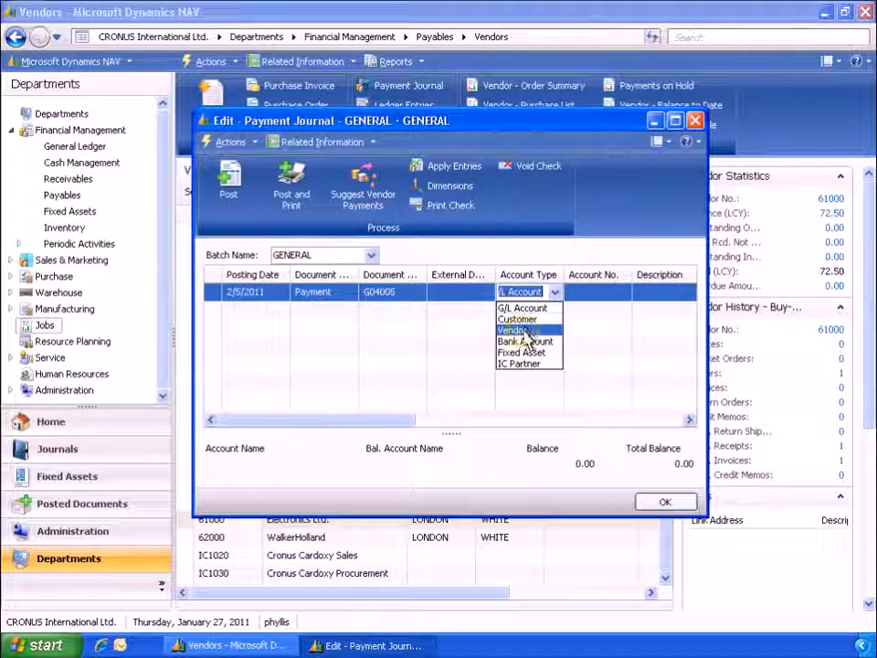
left_click(522, 330)
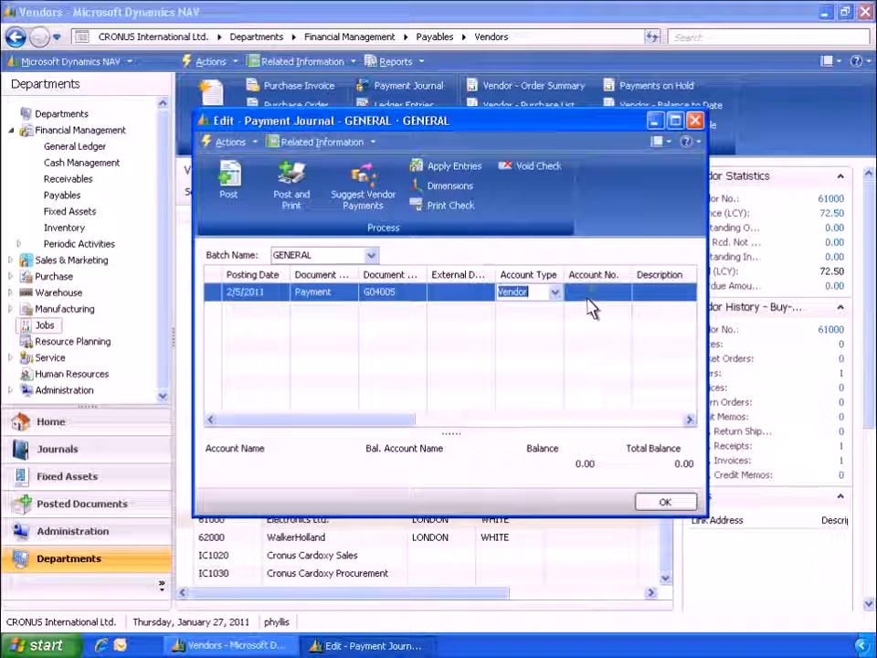
left_click(592, 292)
type("61000")
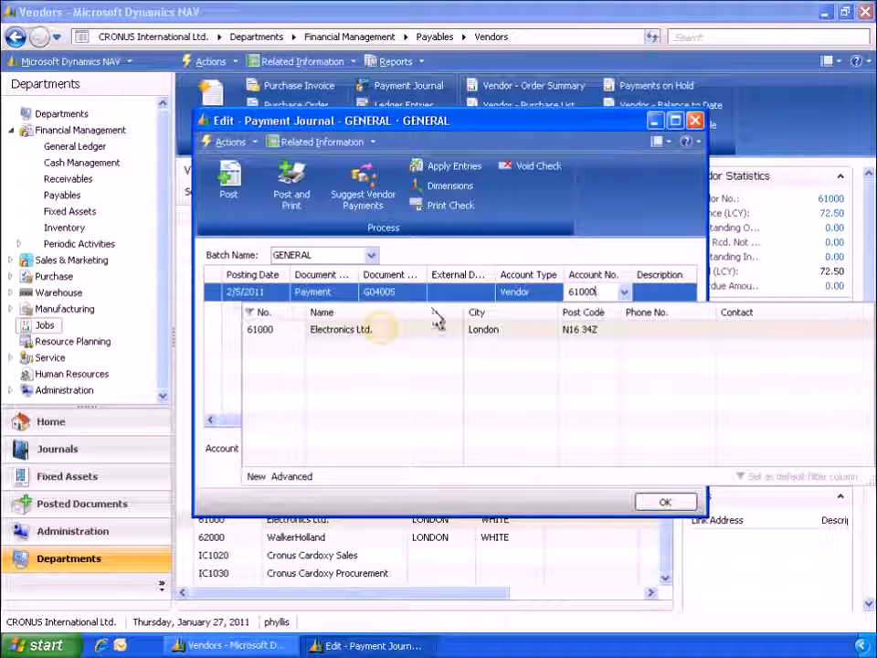
left_click(389, 332)
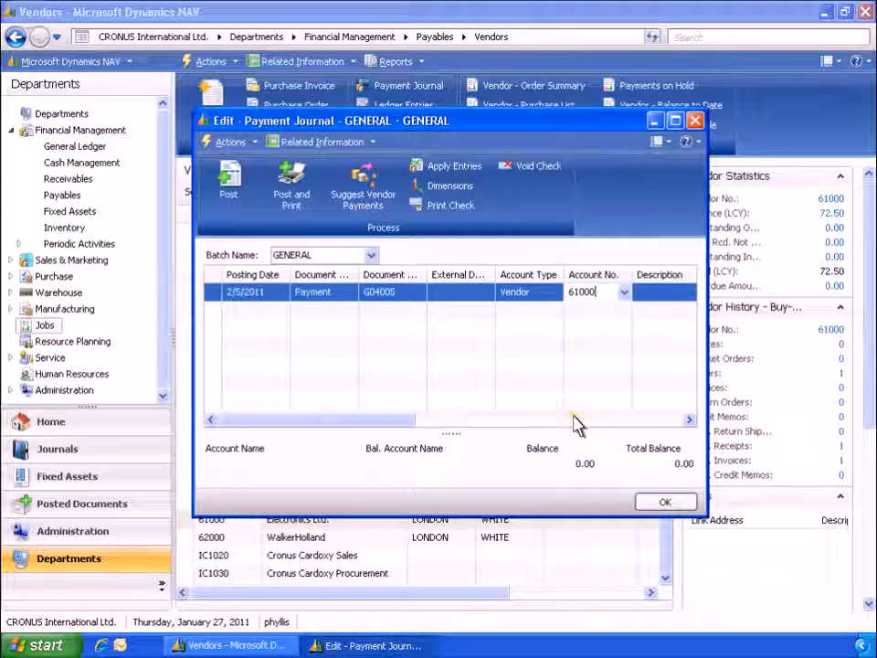
Step: Set the payment line's amount to 71.05 and balance it against the bank account WWB-OPERATING
left_click(576, 420)
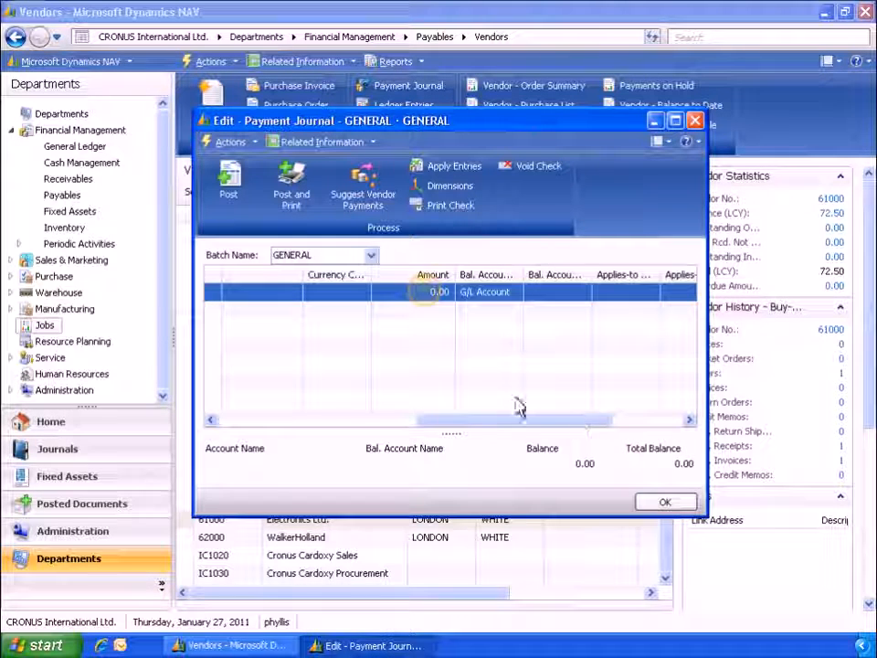
left_click(428, 292)
type("71.05")
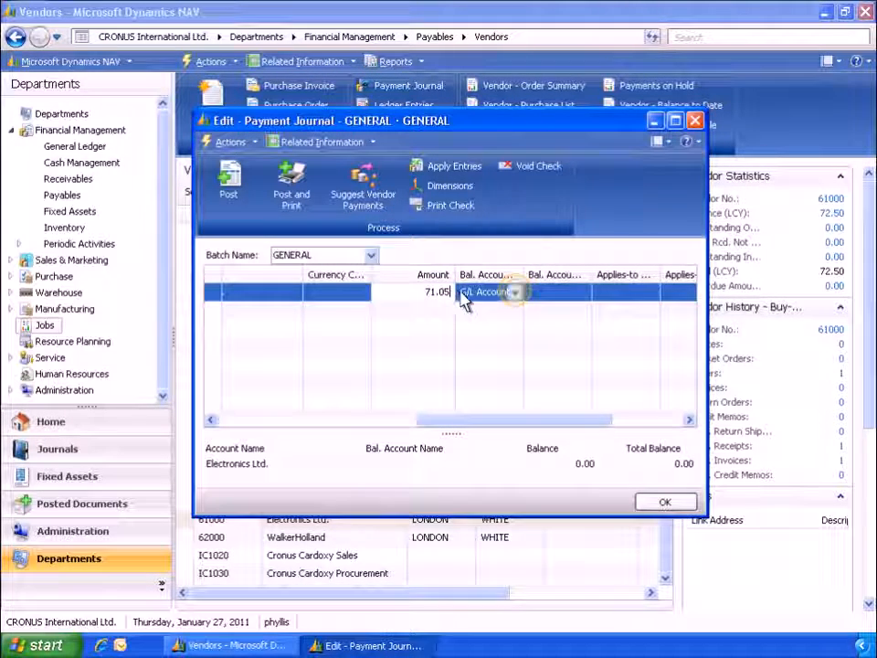
left_click(515, 291)
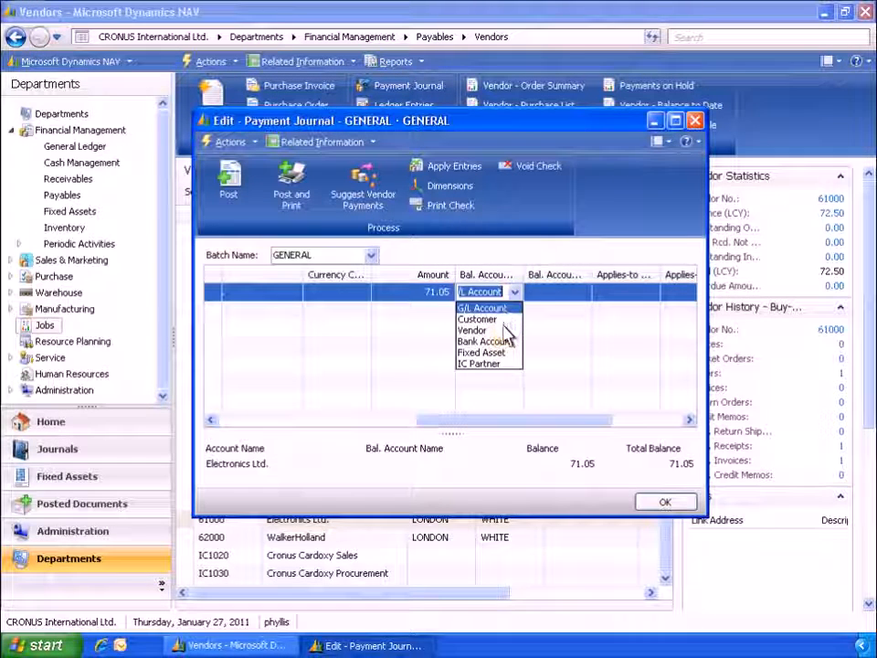
left_click(505, 340)
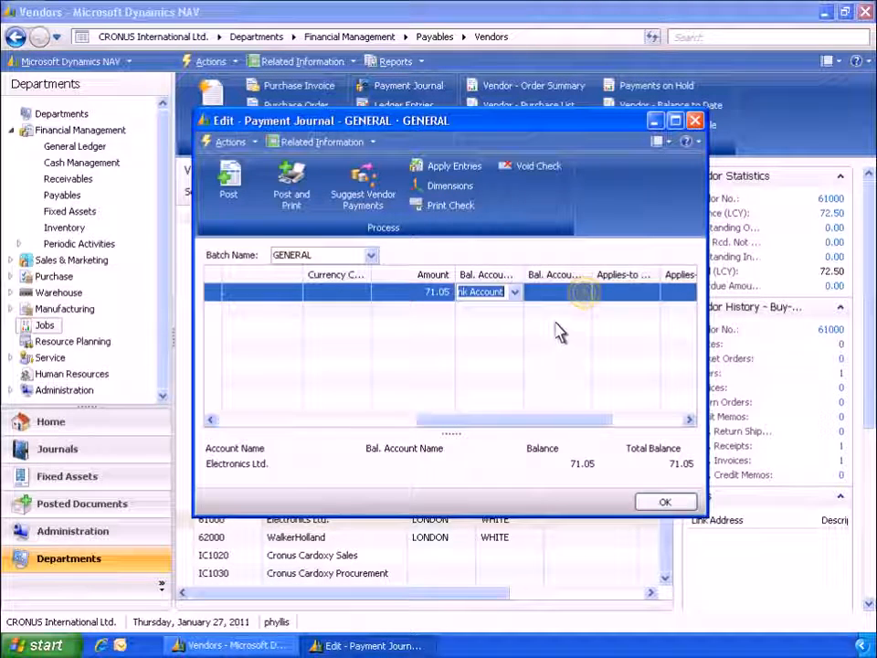
left_click(583, 292)
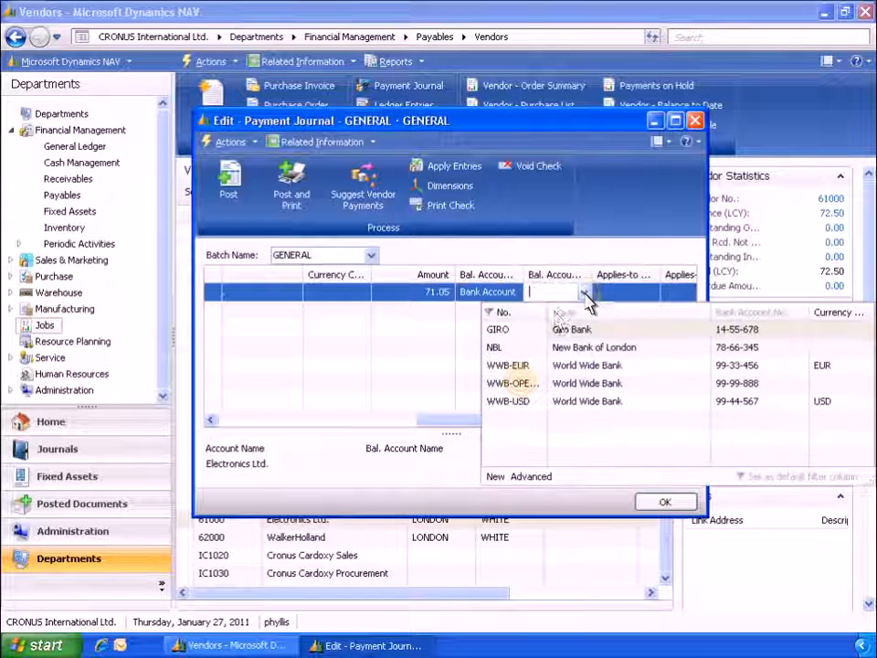
left_click(525, 384)
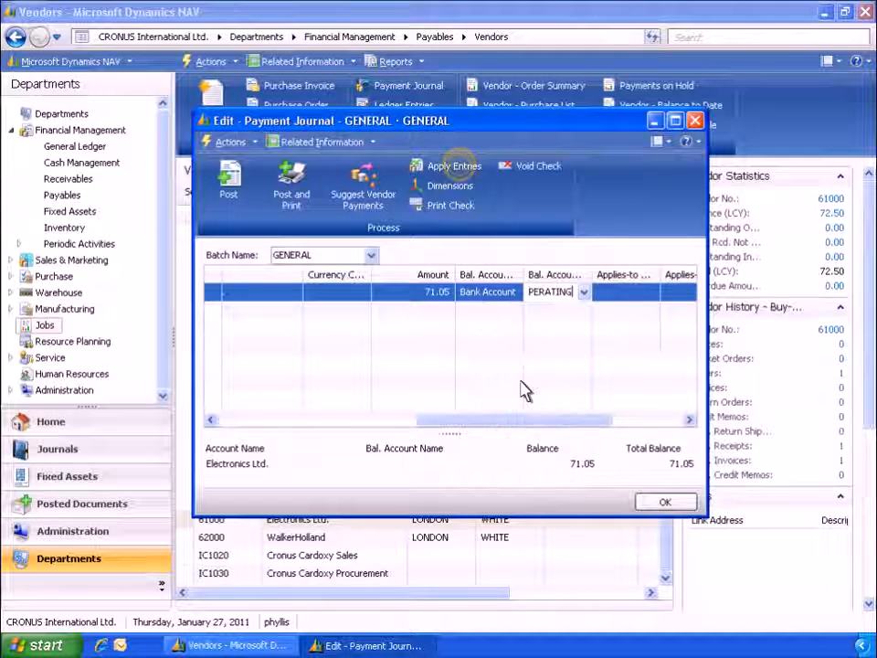
Step: Apply the payment to the open invoice of Electronics Ltd. by setting its applies-to ID
left_click(455, 166)
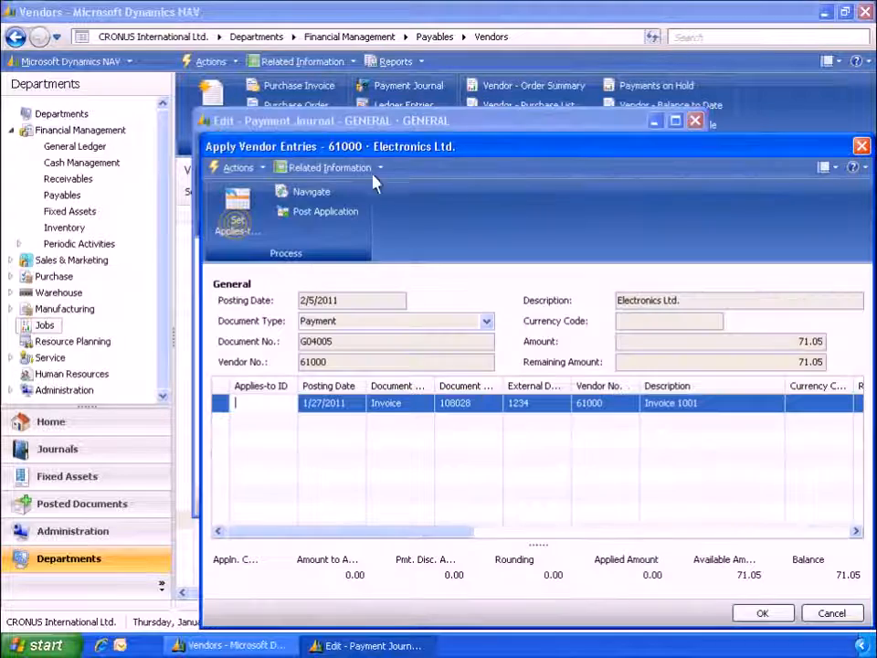
left_click(241, 226)
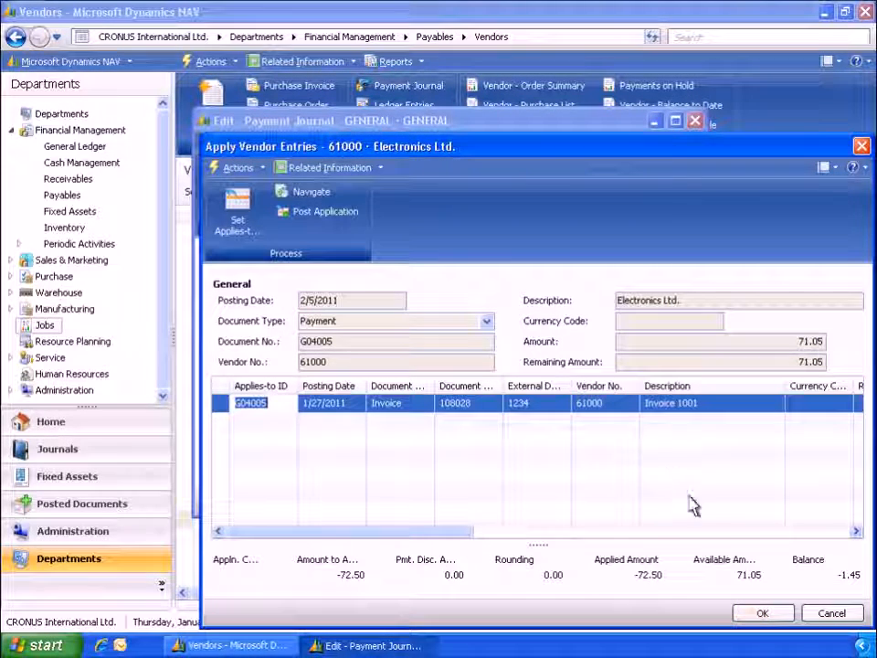
left_click(758, 613)
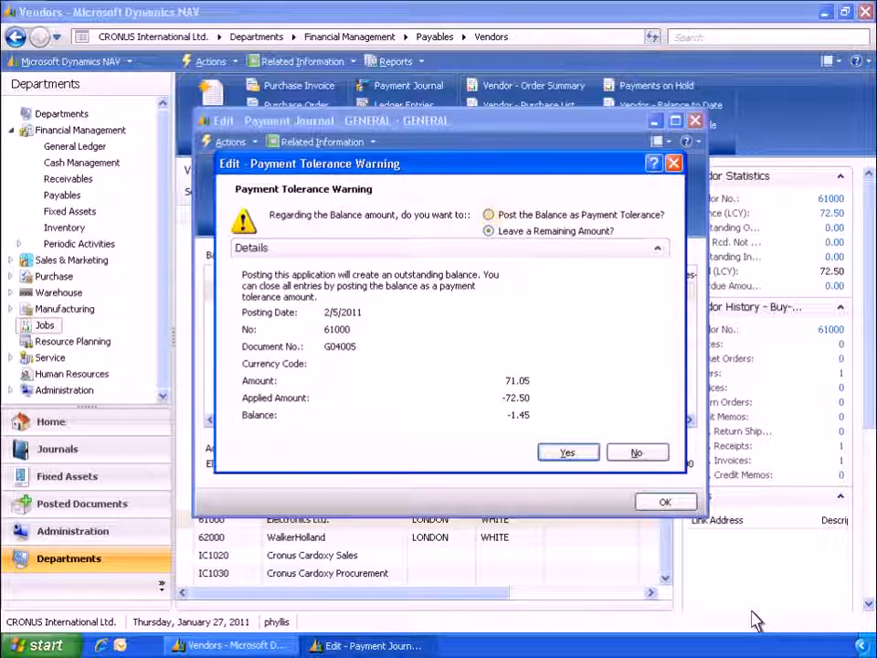
Step: Choose to post the balance as payment tolerance, then post the payment journal lines and close the journal
left_click(488, 215)
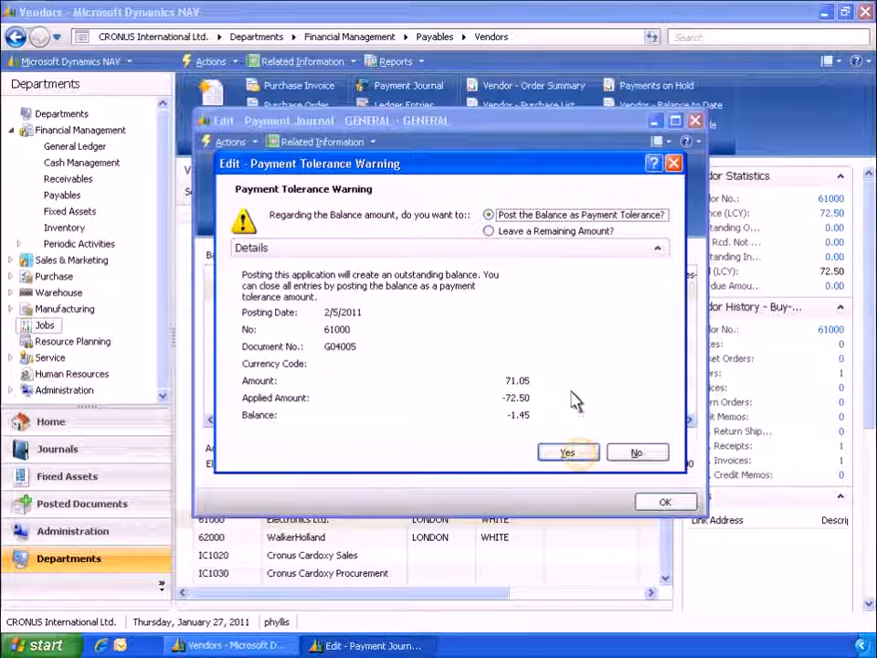
left_click(581, 454)
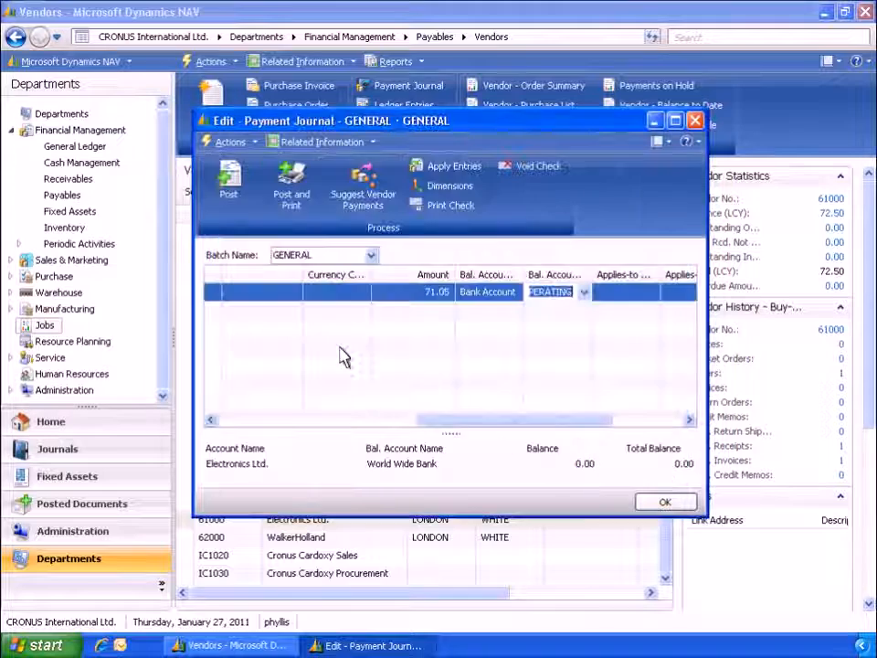
left_click(227, 187)
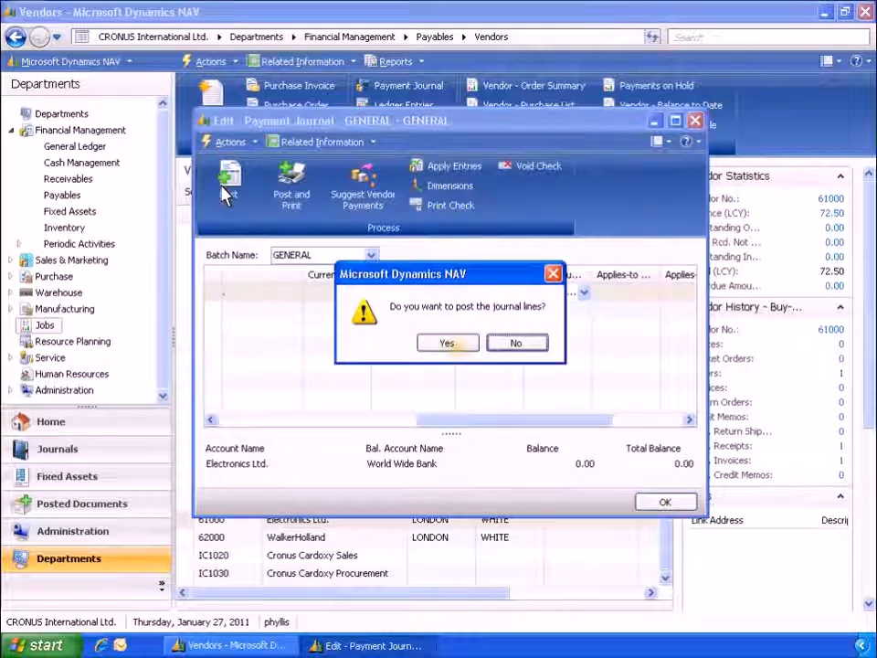
left_click(458, 352)
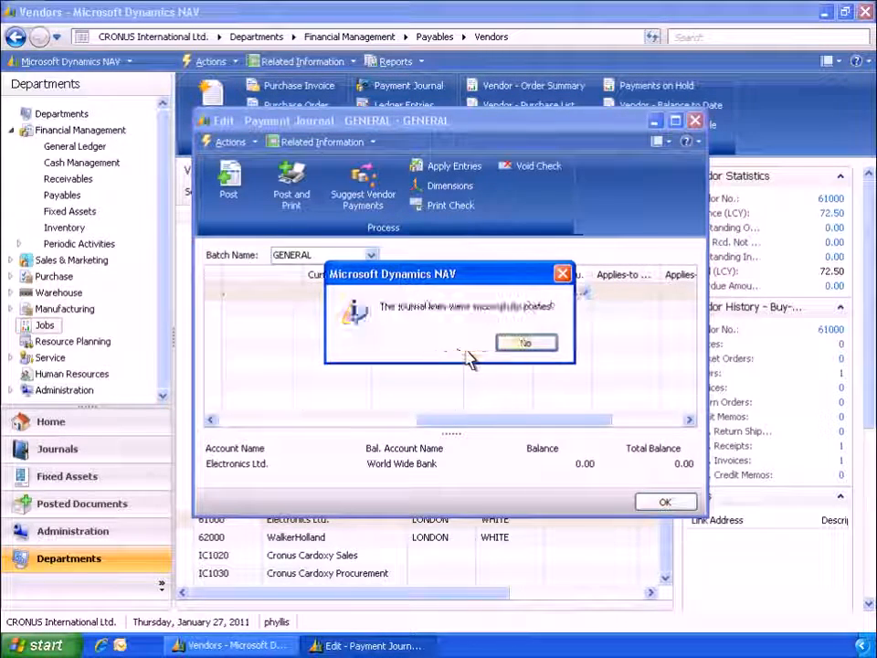
left_click(523, 347)
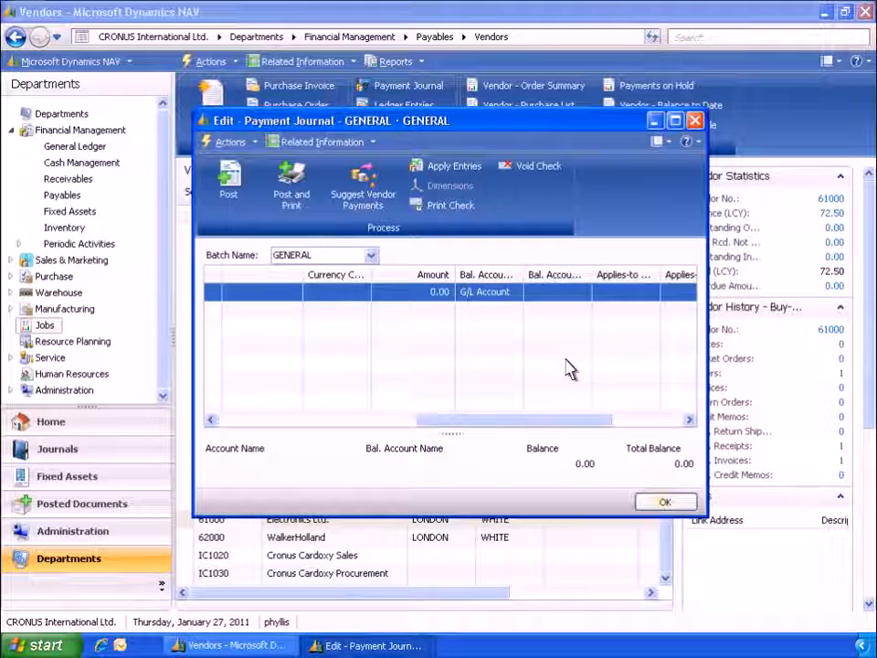
left_click(661, 502)
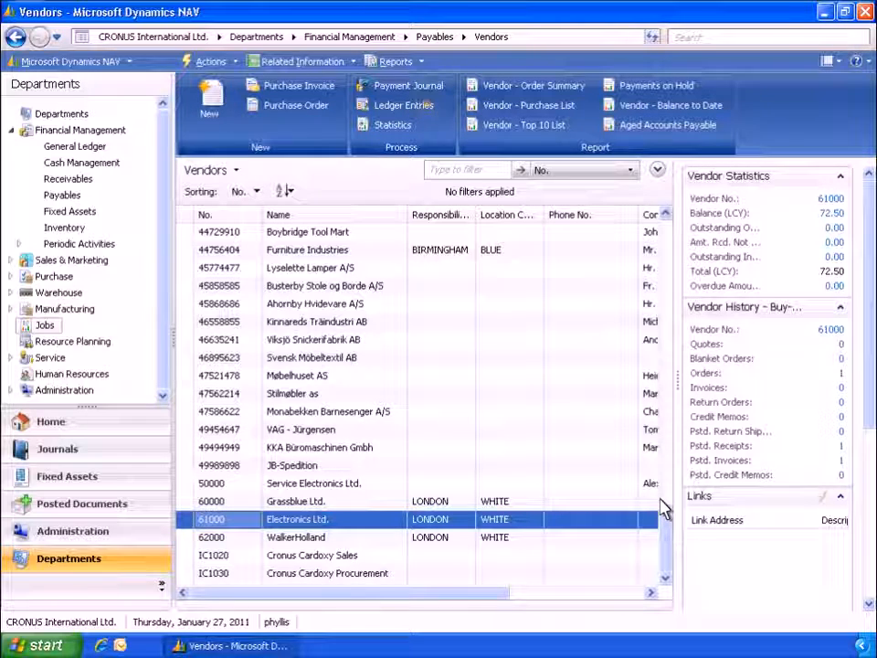
Step: Check the detailed entries behind the payment's remaining amount in the vendor ledger entries of Electronics Ltd
left_click(427, 111)
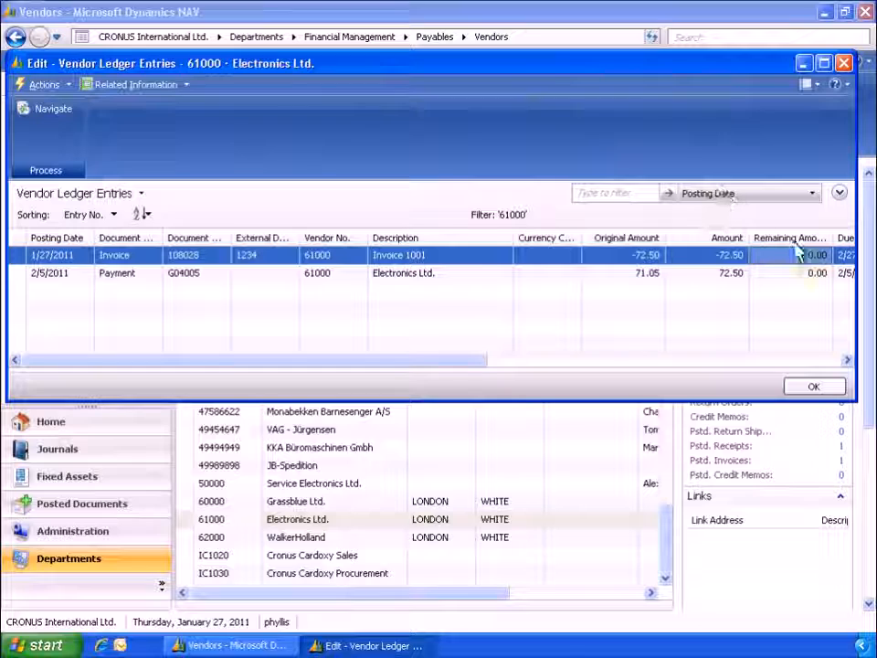
left_click(816, 273)
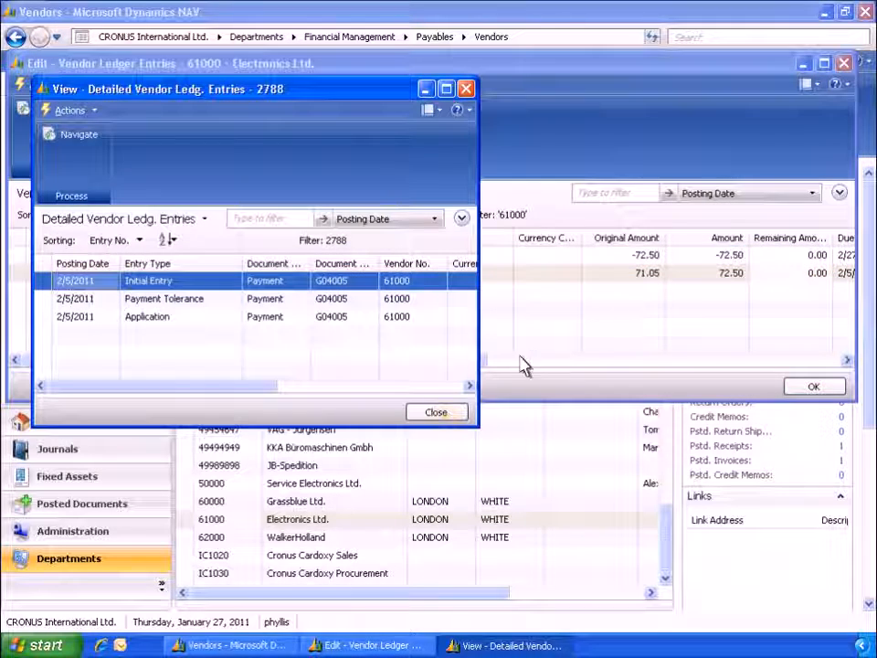
left_click(448, 418)
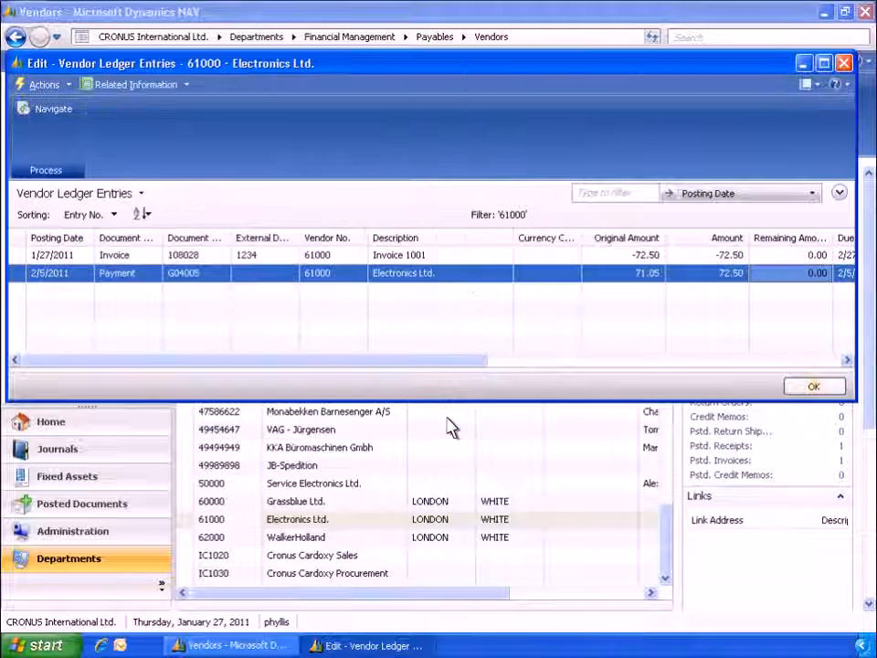